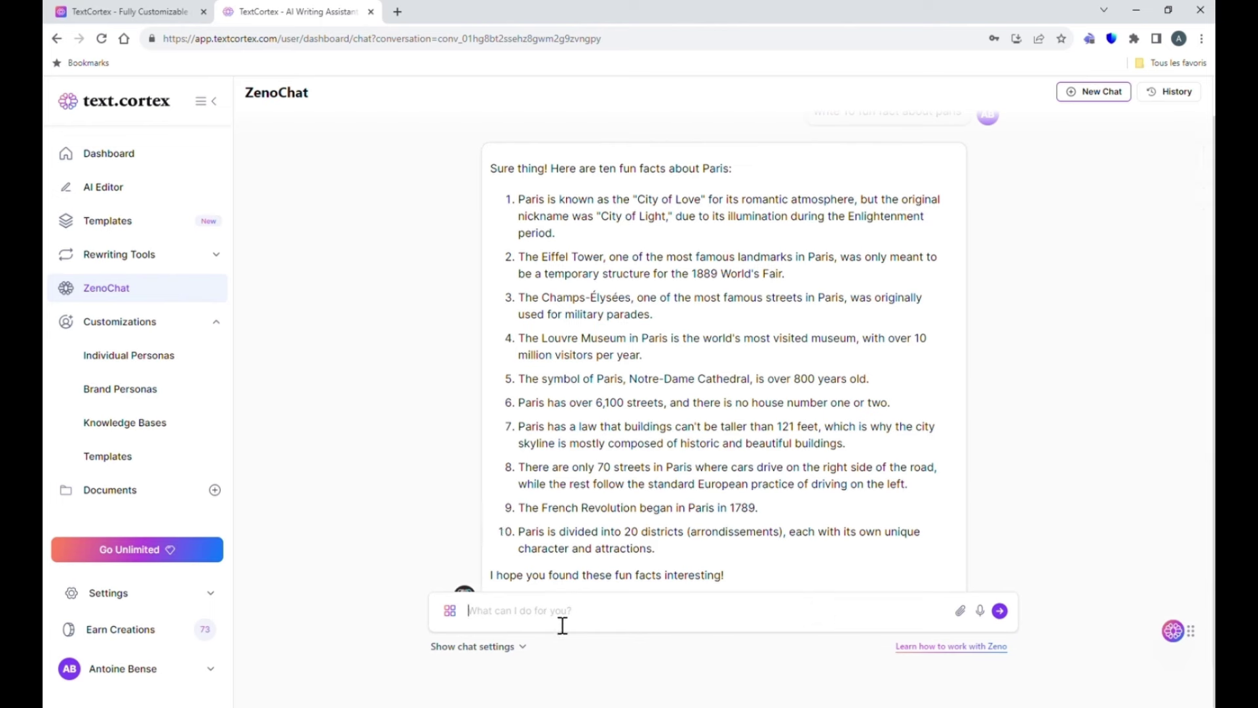
Step: Send ZenoChat the prompt "write fun fact about hawain pizza"
type("write fun fac")
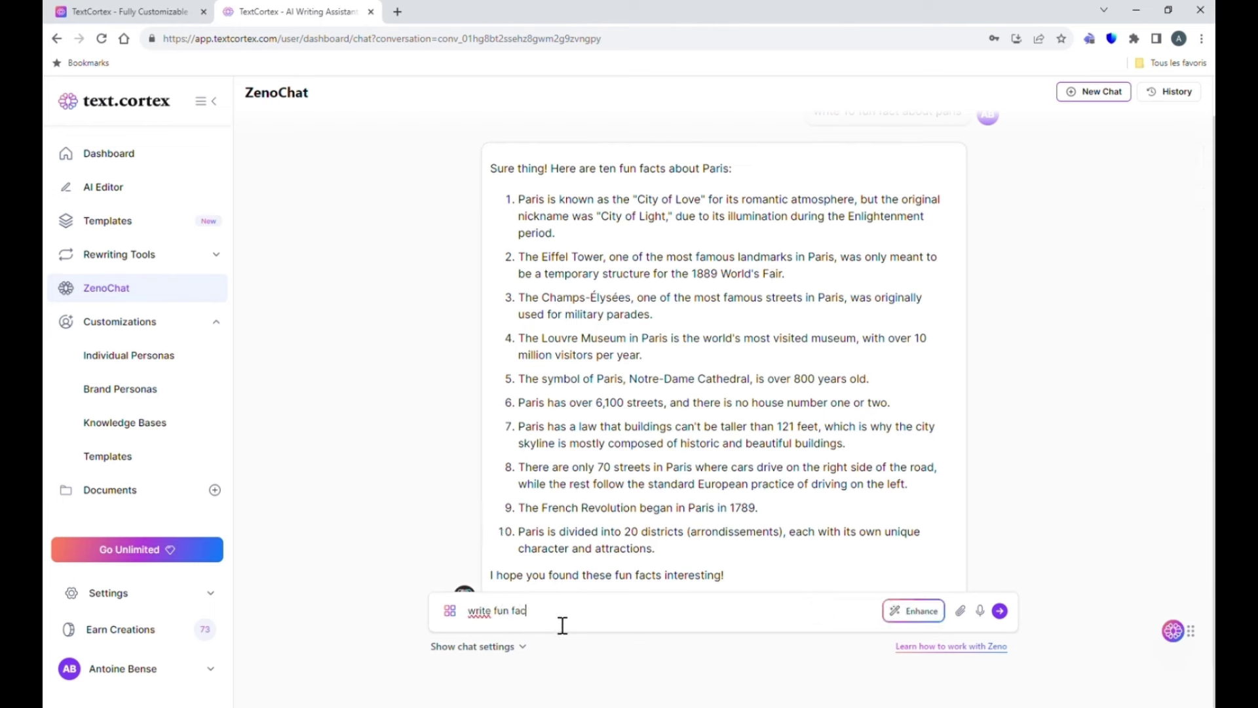
type("t about hawain pizza")
key("Return")
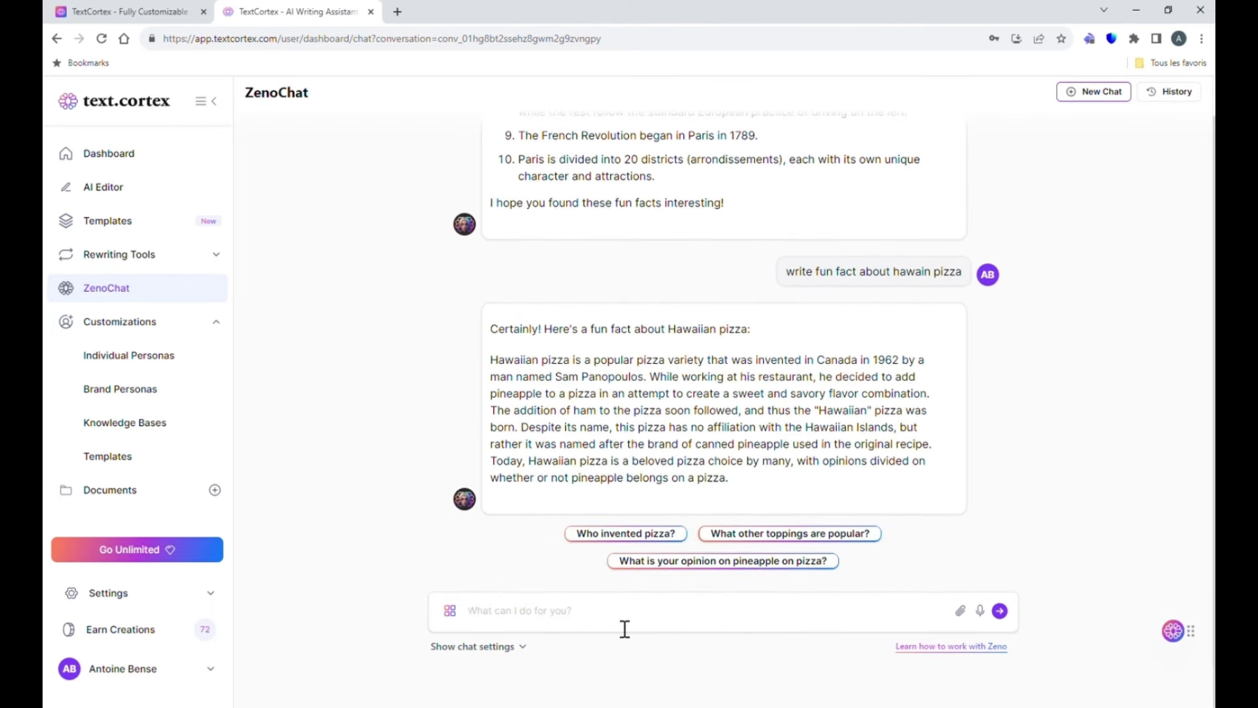
Step: Ask ZenoChat to "write a youtube script about 5 fun fact for hawain pizza" and look through its reply
type("write a y")
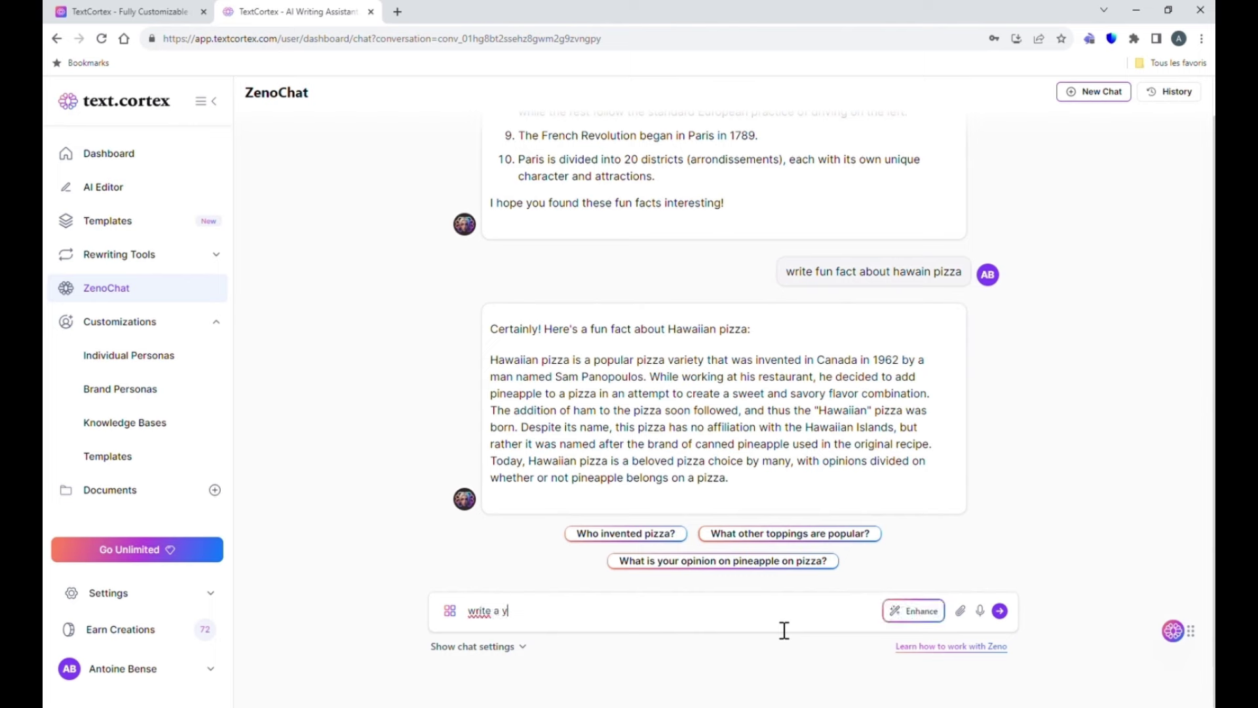
type("outube script about 5 fun fact for hawain pizza")
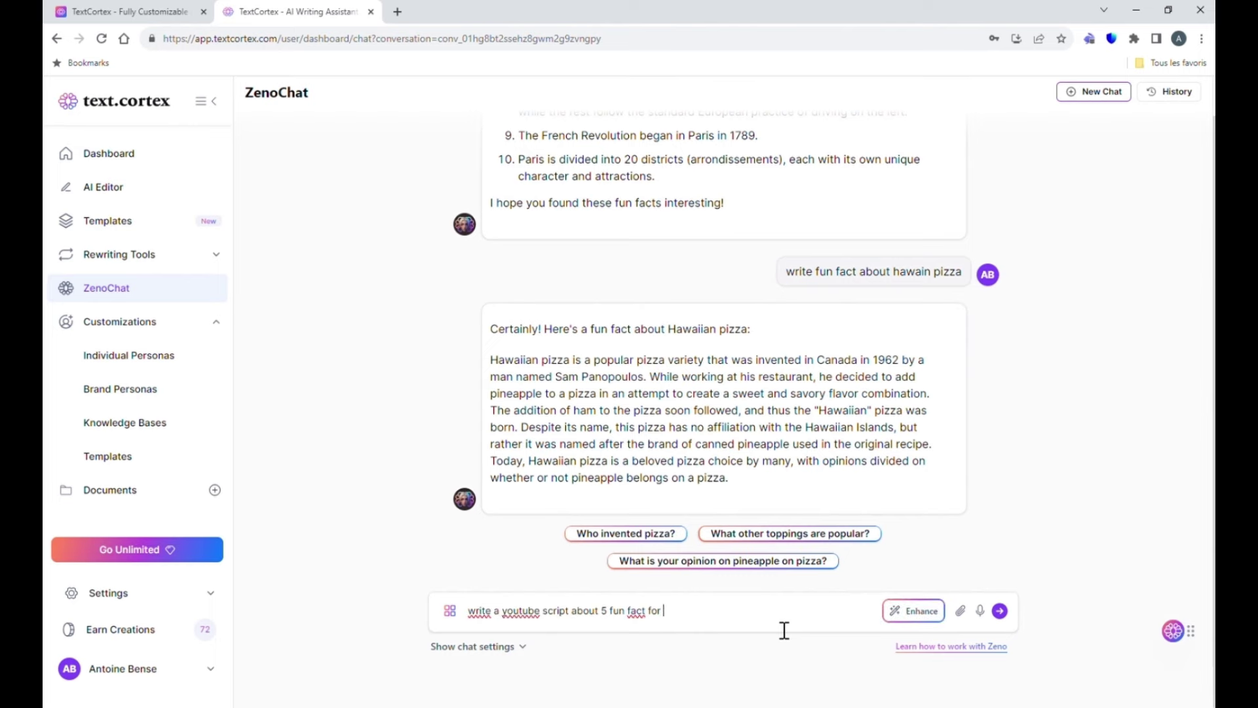
key("Return")
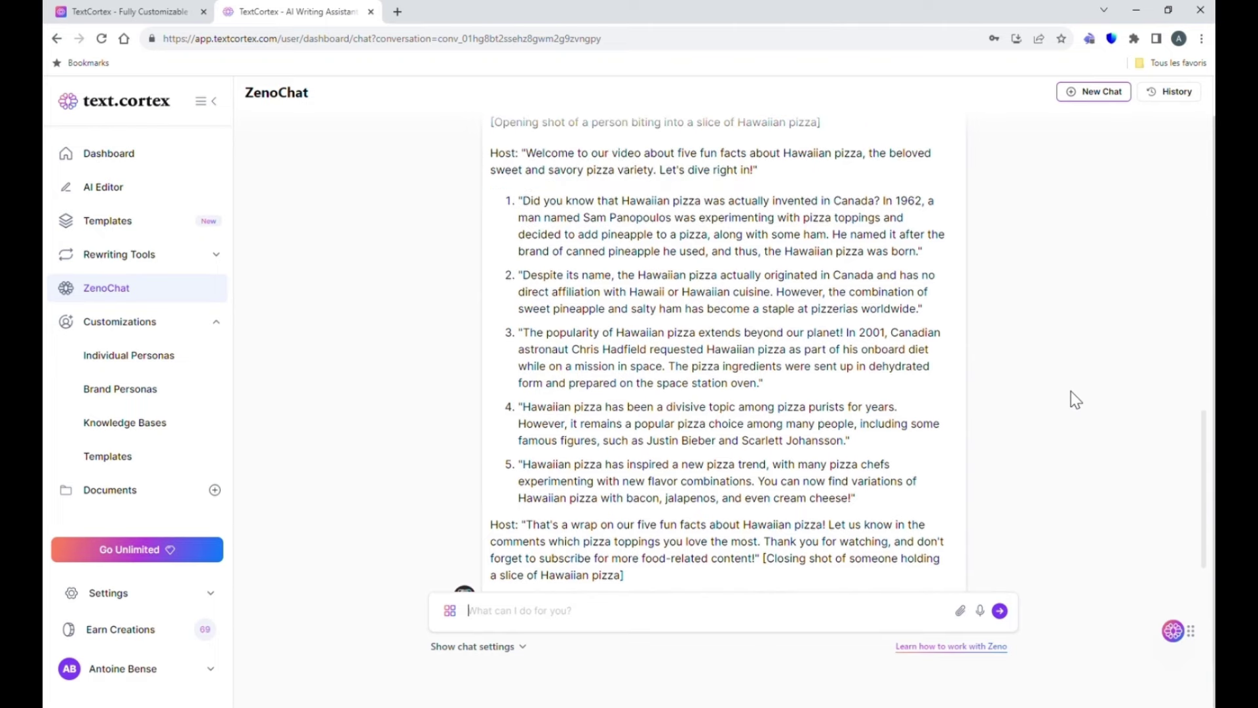
scroll(1071, 399, "down", 1)
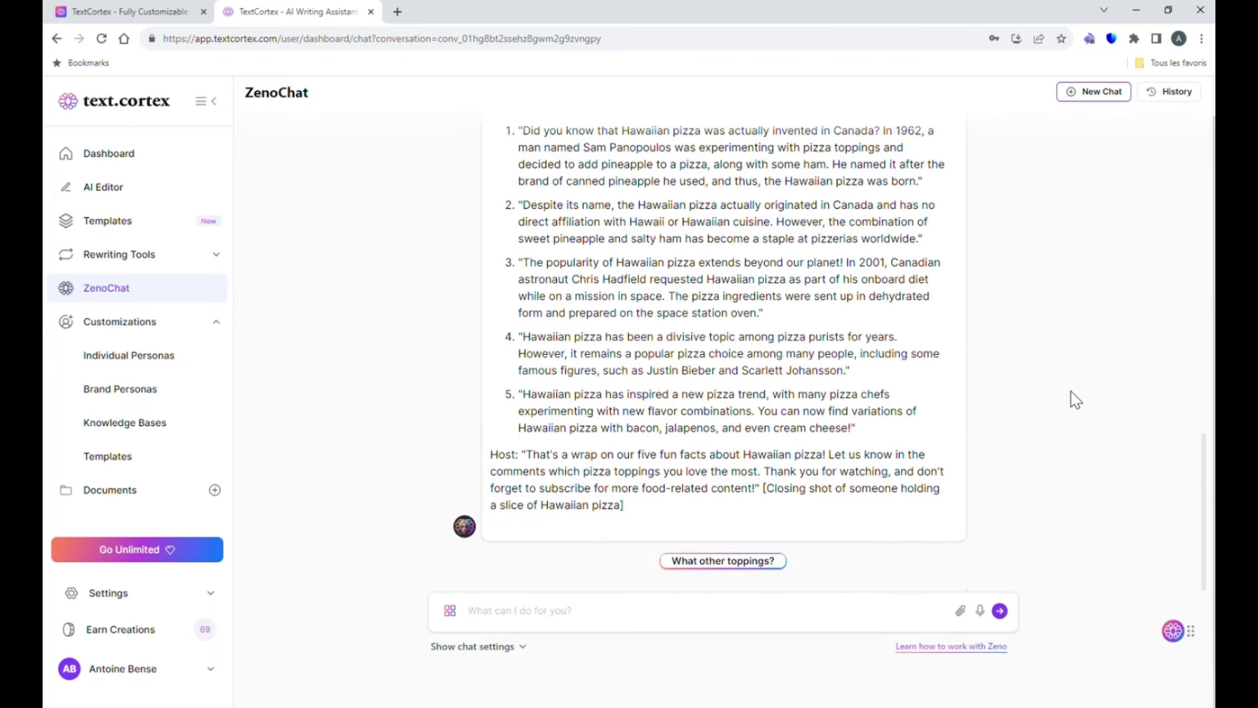
scroll(1075, 393, "up", 1)
Step: Switch to Fliki and create a video file named "Pineapple pizza" with Landscape (16:9) aspect ratio, starting with an empty file
key("alt+Tab")
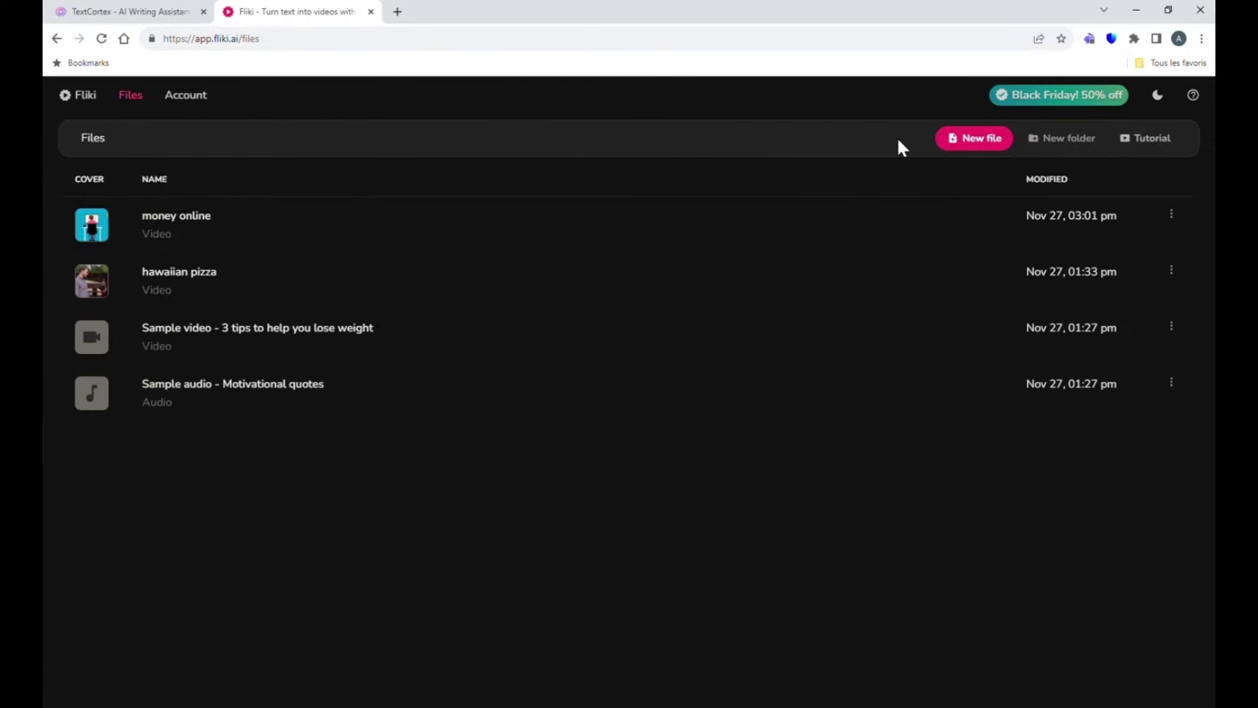
left_click(971, 140)
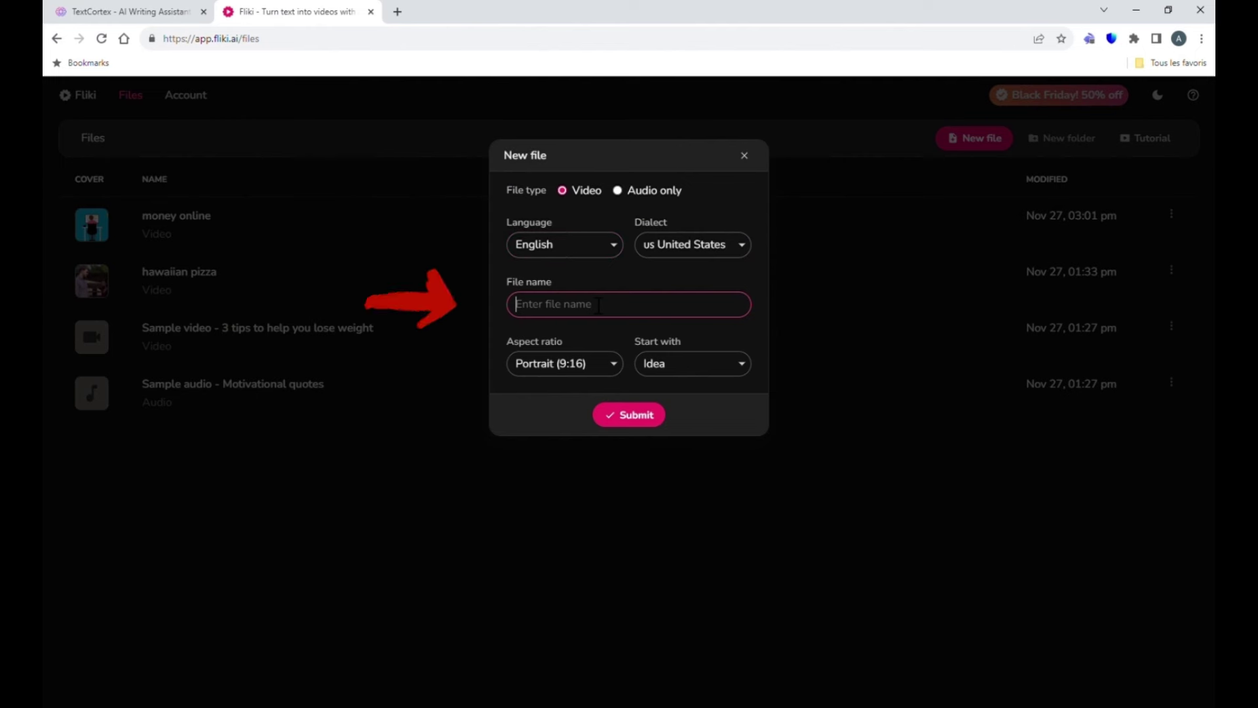
type("Pineapple pizza")
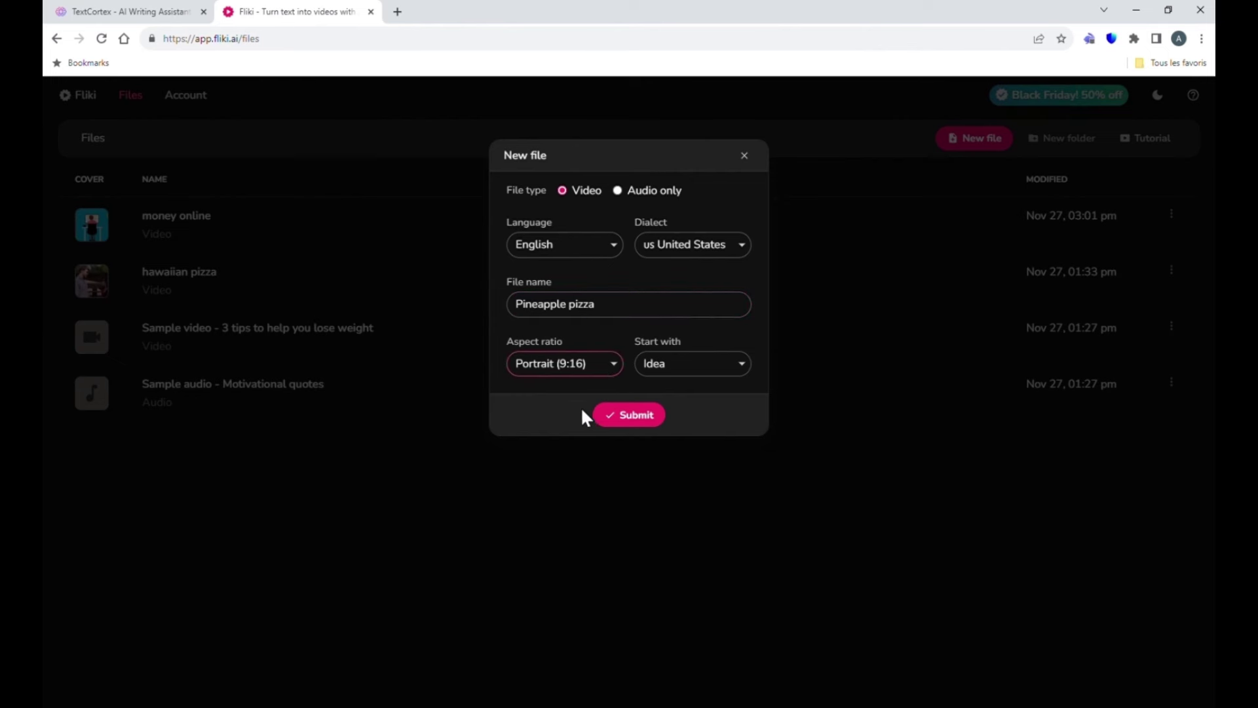
left_click(586, 433)
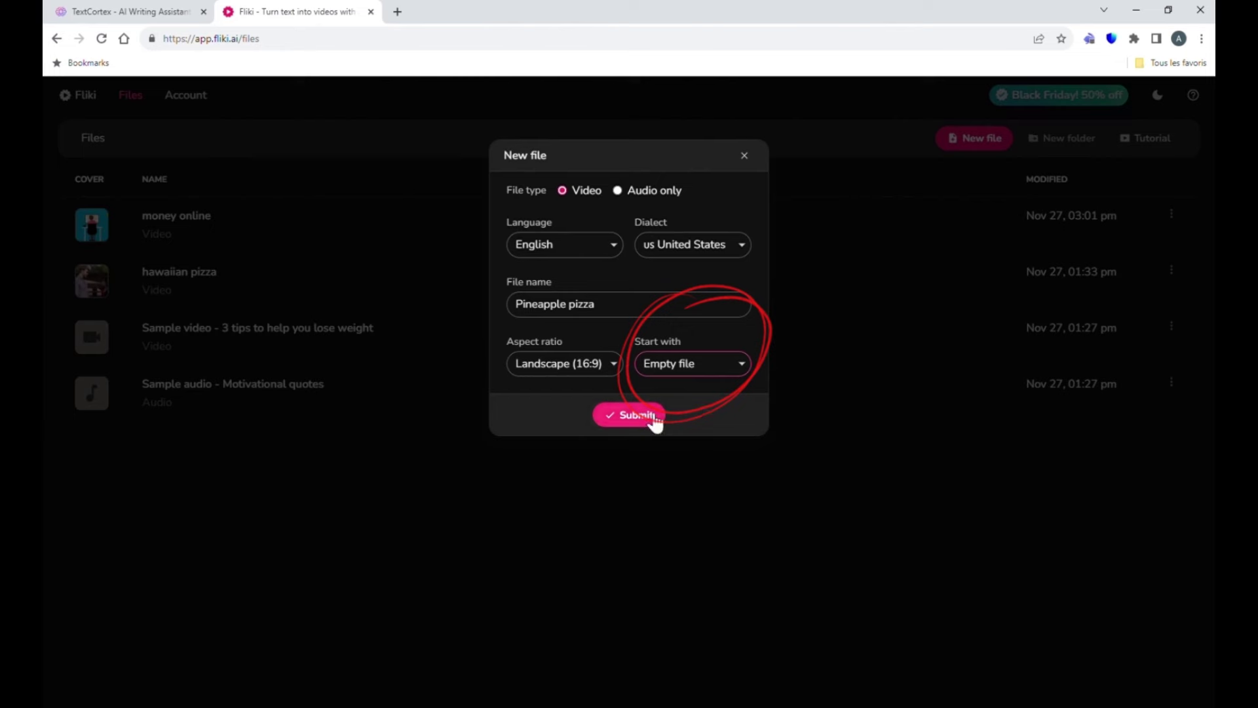
left_click(649, 414)
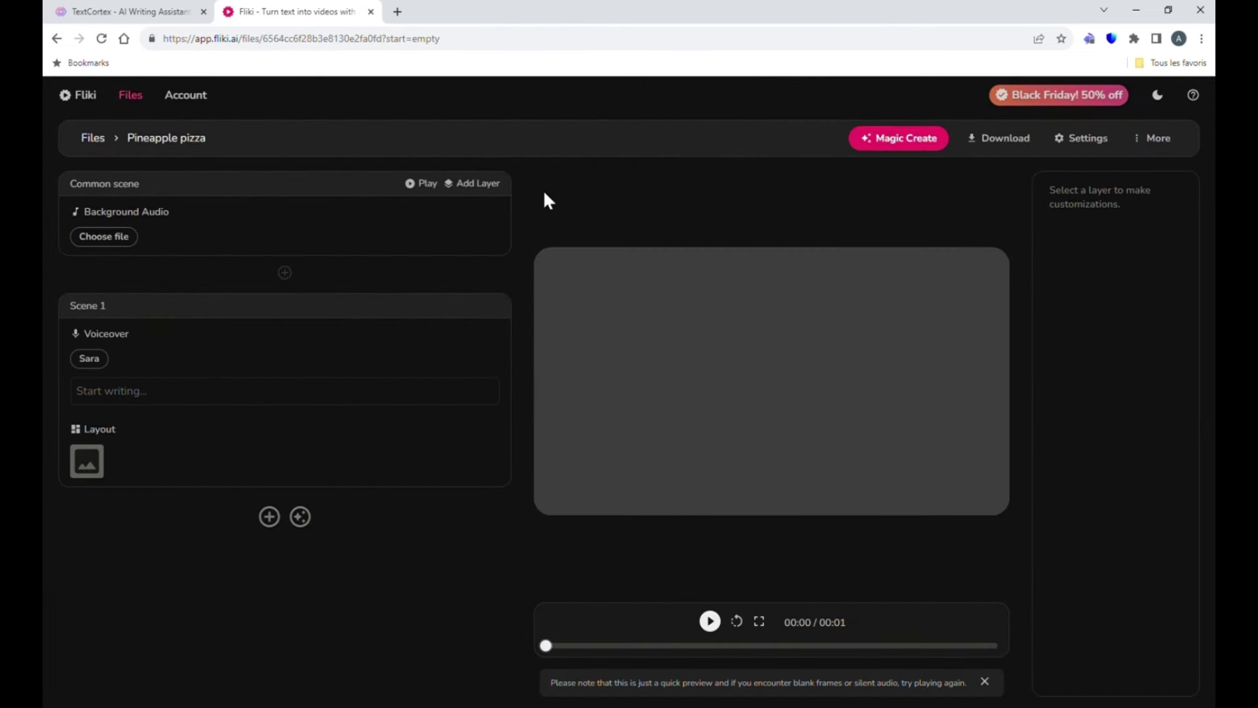
Step: Copy the first three facts of the TextCortex script and paste them into the Scene 1 voiceover of the Fliki file
left_click(124, 12)
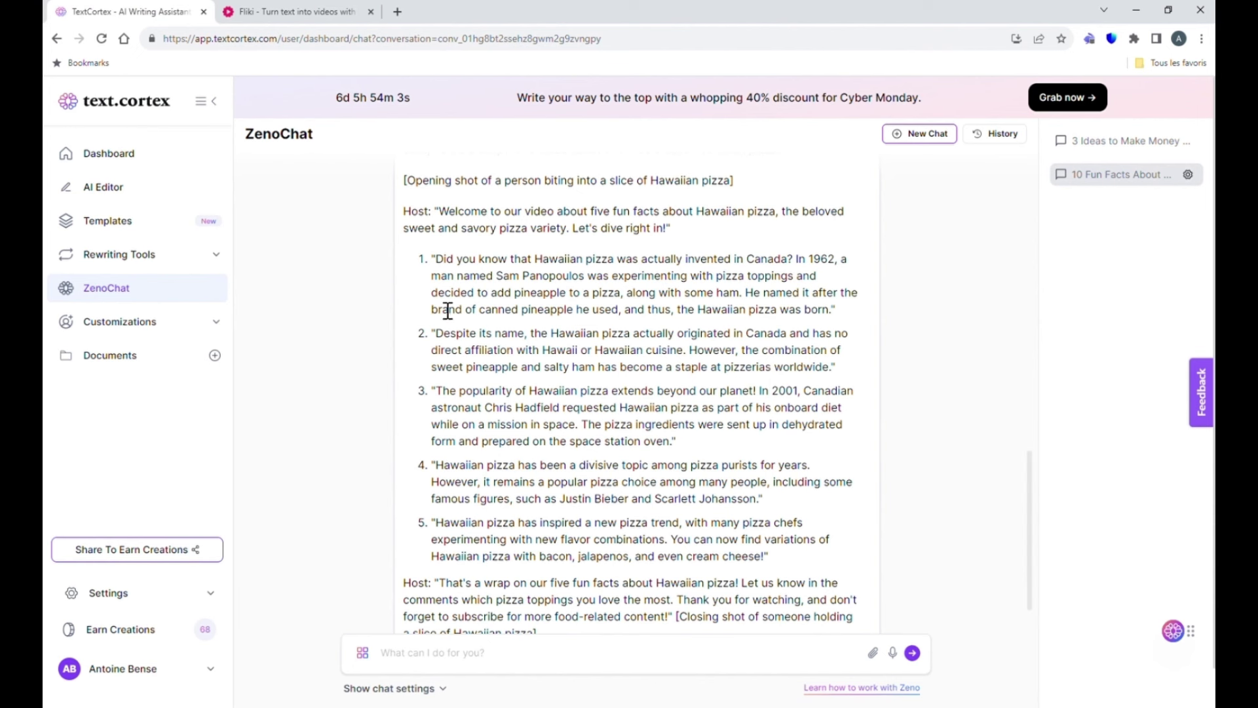
left_click_drag(432, 259, 682, 449)
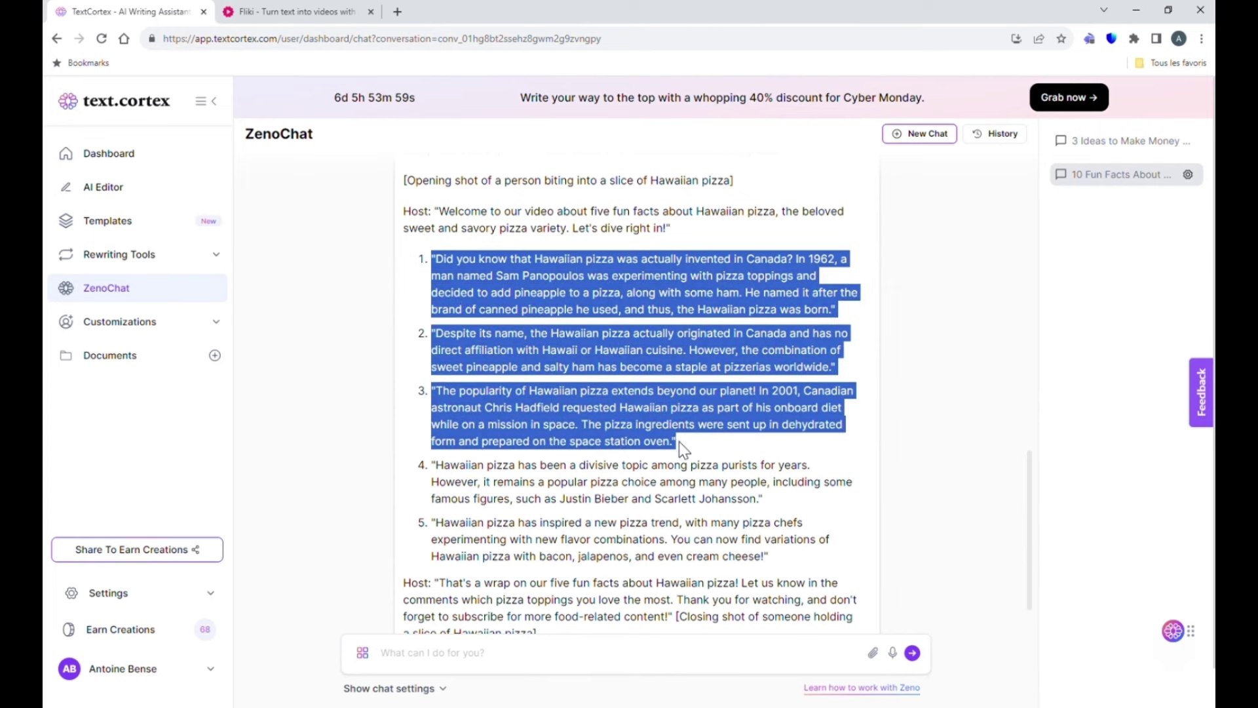
key("ctrl+c")
left_click(315, 11)
left_click(230, 390)
key("ctrl+v")
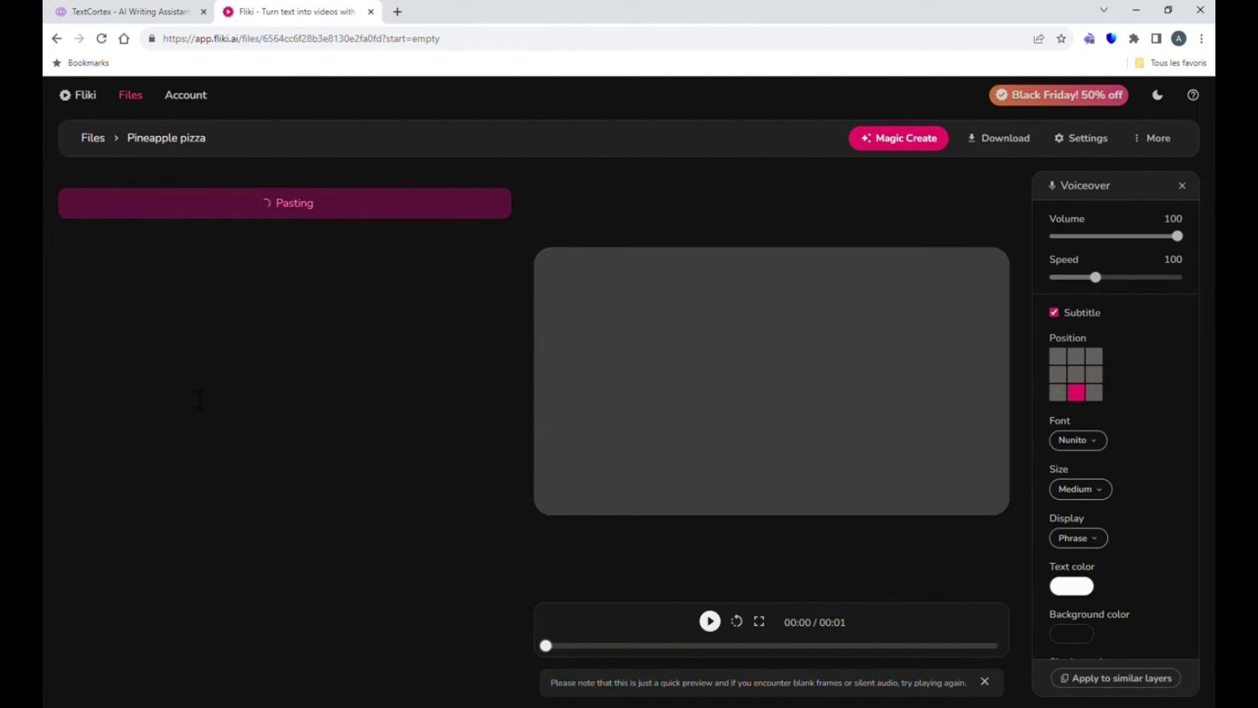
scroll(298, 299, "down", 6)
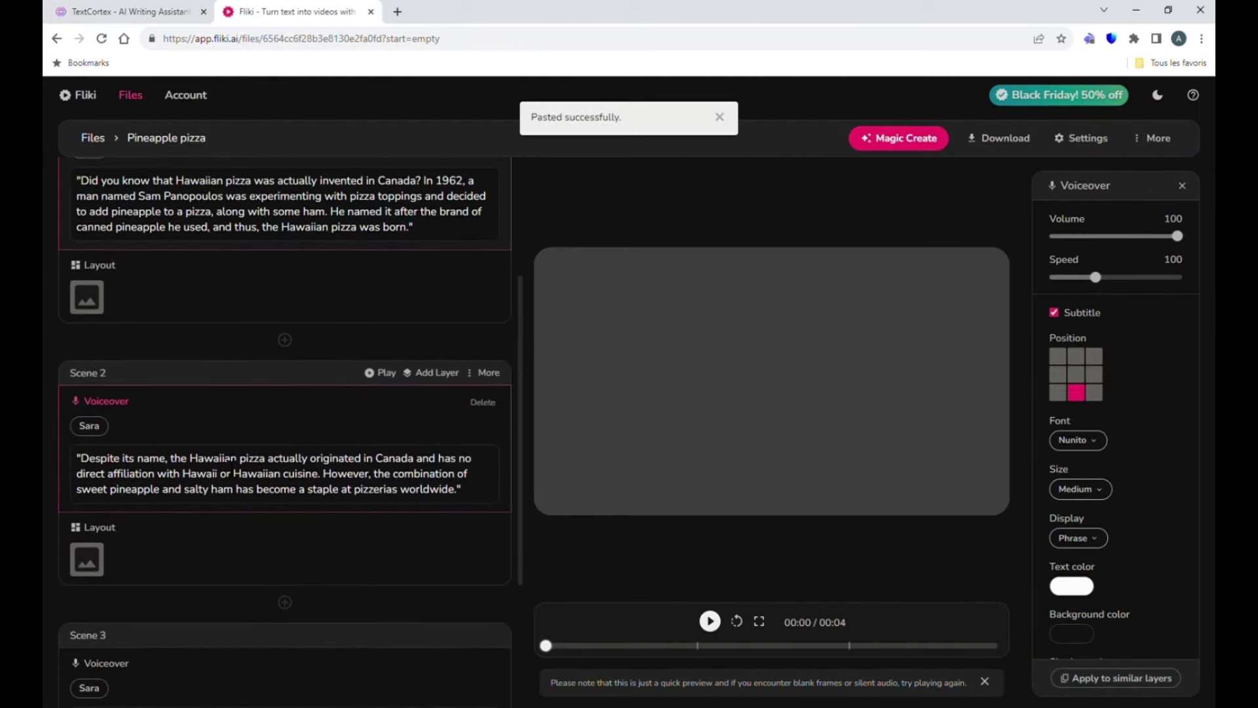
scroll(310, 382, "up", 6)
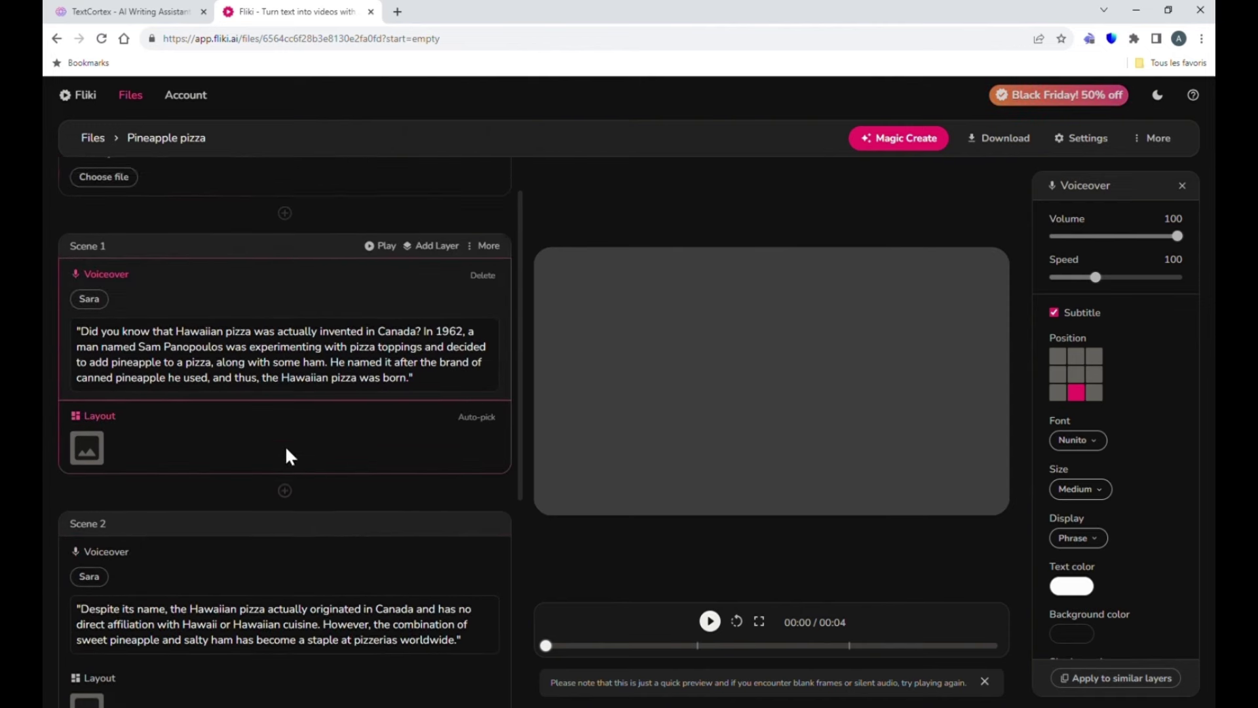
Step: Insert empty scenes between the pasted facts and move the Scene 1 text following "invented in Canada?" into Scene 2
scroll(329, 441, "down", 6)
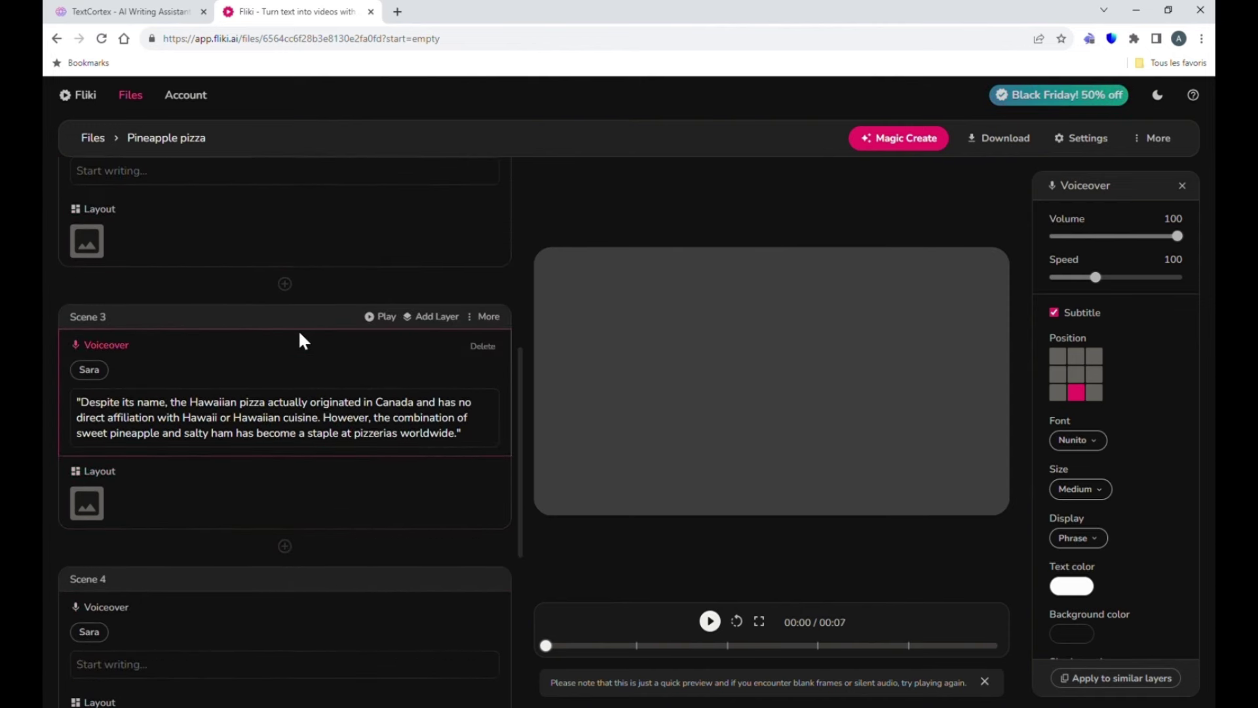
scroll(300, 337, "up", 6)
left_click_drag(424, 314, 414, 360)
key("ctrl+x")
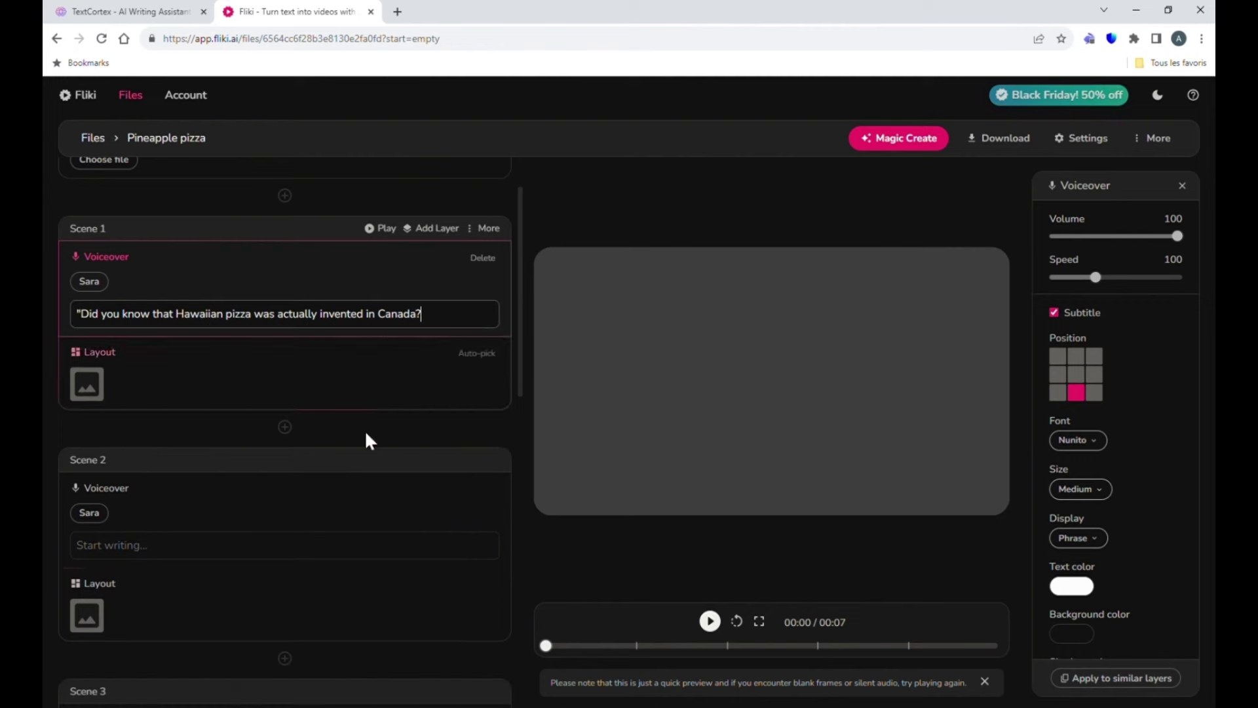
left_click(295, 543)
key("ctrl+v")
Step: Split the space fact, keeping "The popularity of Hawaiian pizza extends beyond our planet!" in Scene 4 and the rest in Scene 5
scroll(305, 434, "down", 6)
left_click_drag(323, 331, 504, 352)
key("ctrl+x")
scroll(348, 550, "down", 4)
left_click_drag(387, 583, 121, 500)
key("BackSpace")
left_click(409, 353)
key("ctrl+v")
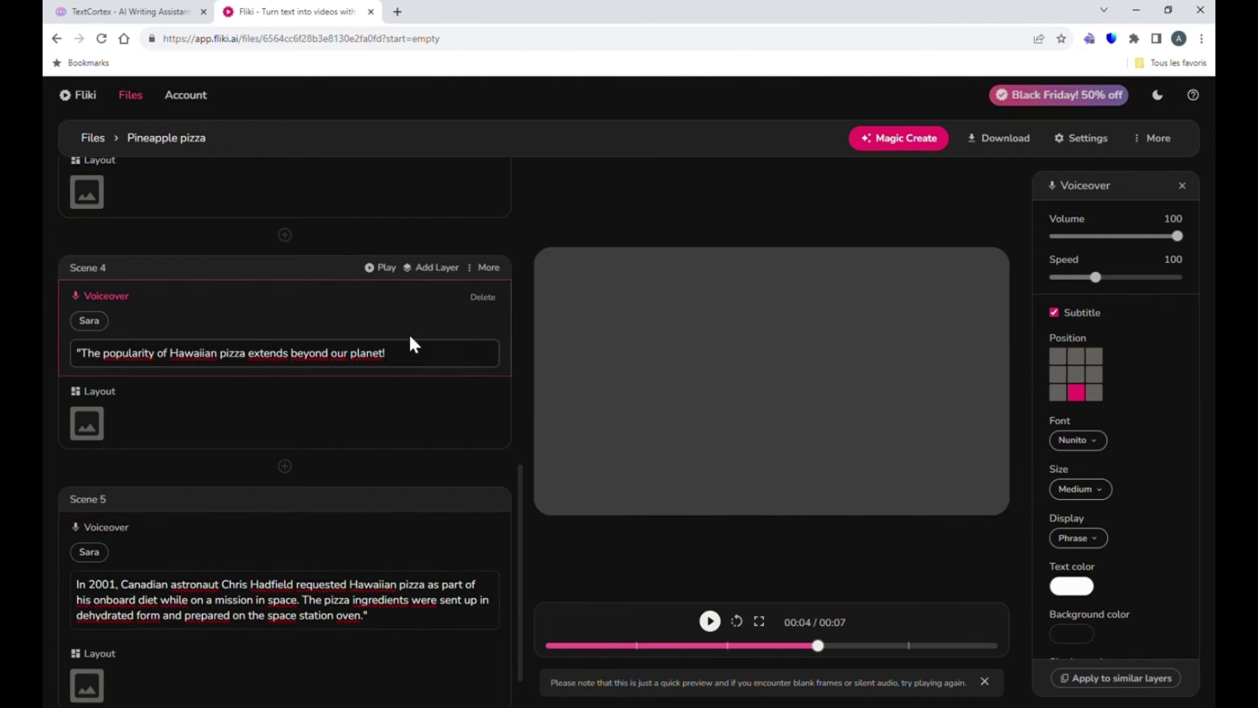
Step: Review the voiceover text of every scene from the first to the last
scroll(364, 264, "up", 10)
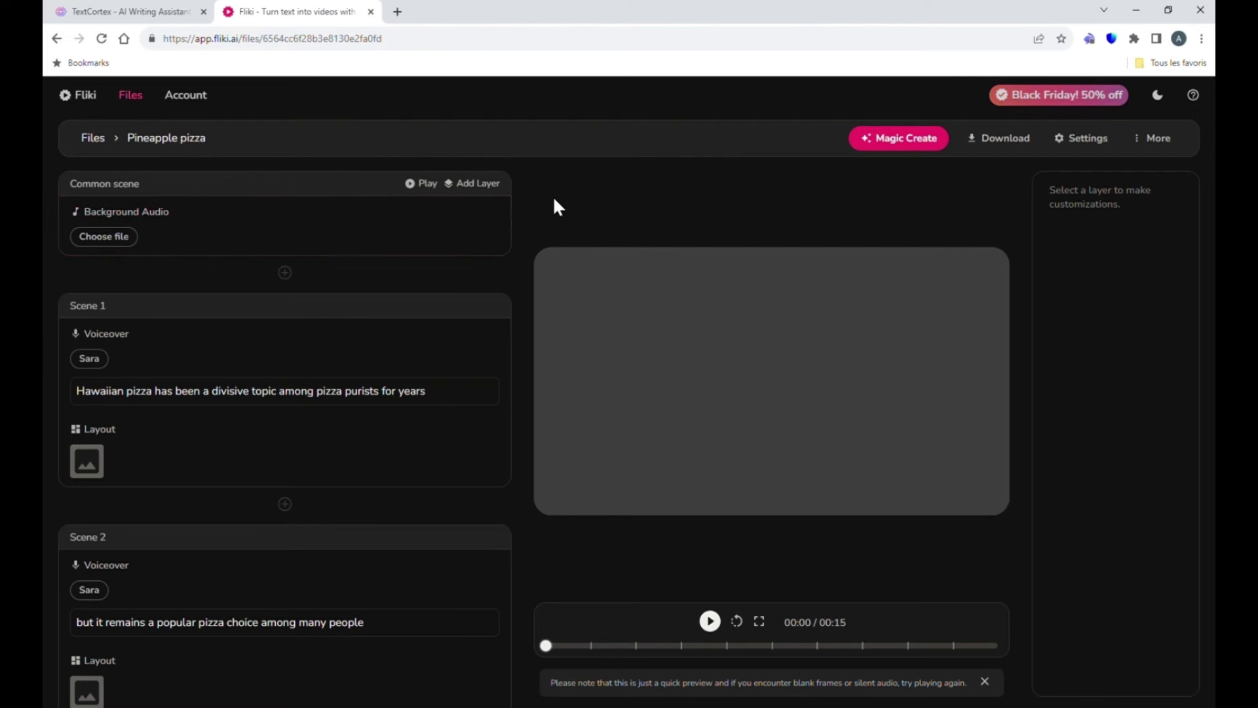
scroll(491, 247, "down", 3)
scroll(465, 268, "down", 10)
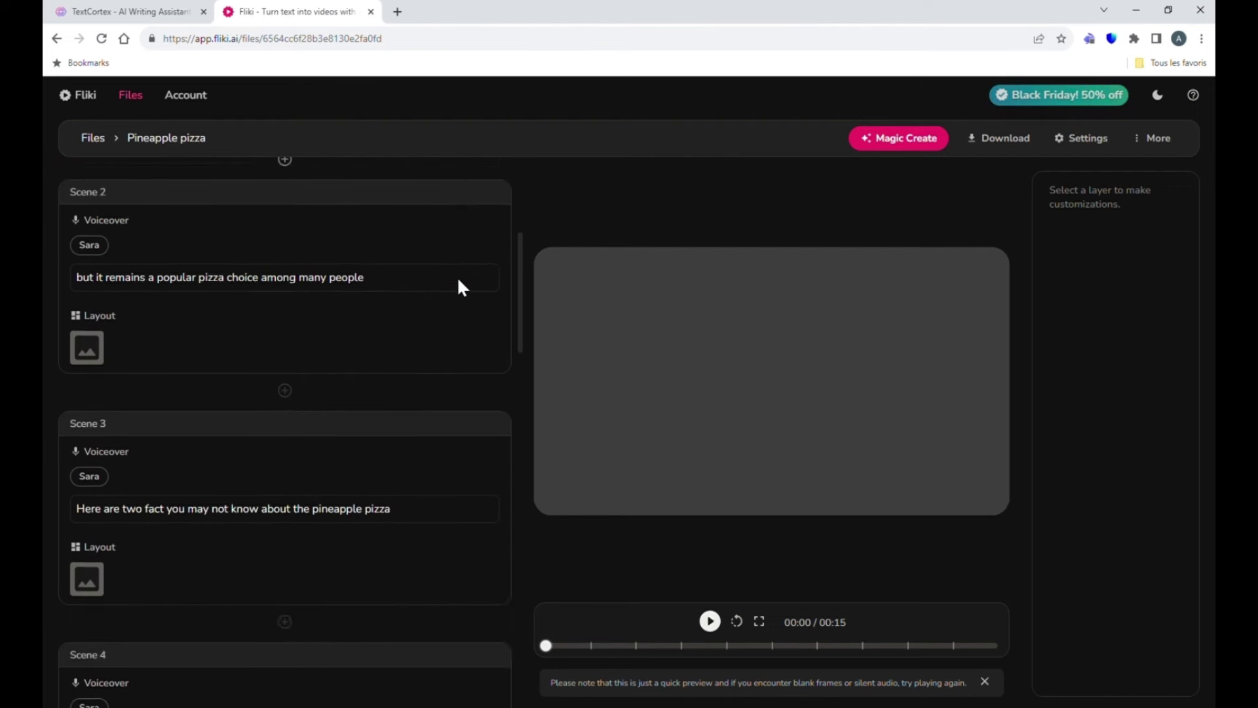
scroll(439, 321, "down", 10)
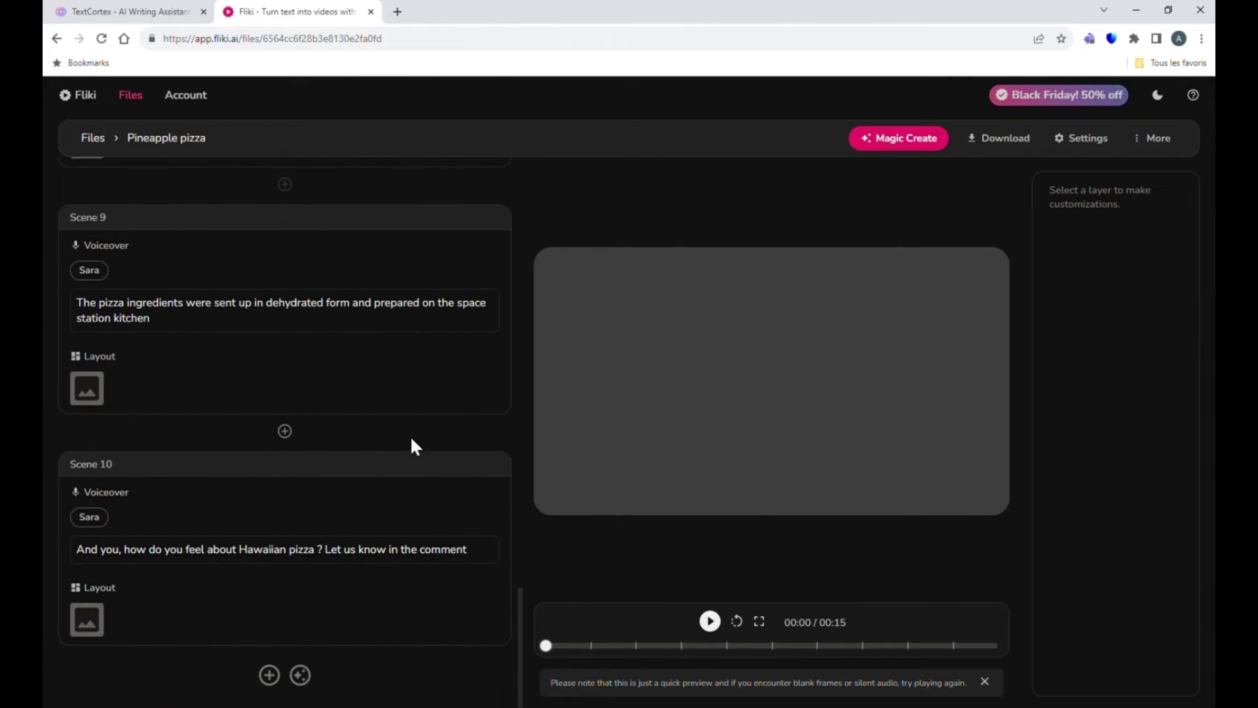
scroll(424, 401, "up", 8)
scroll(430, 405, "up", 10)
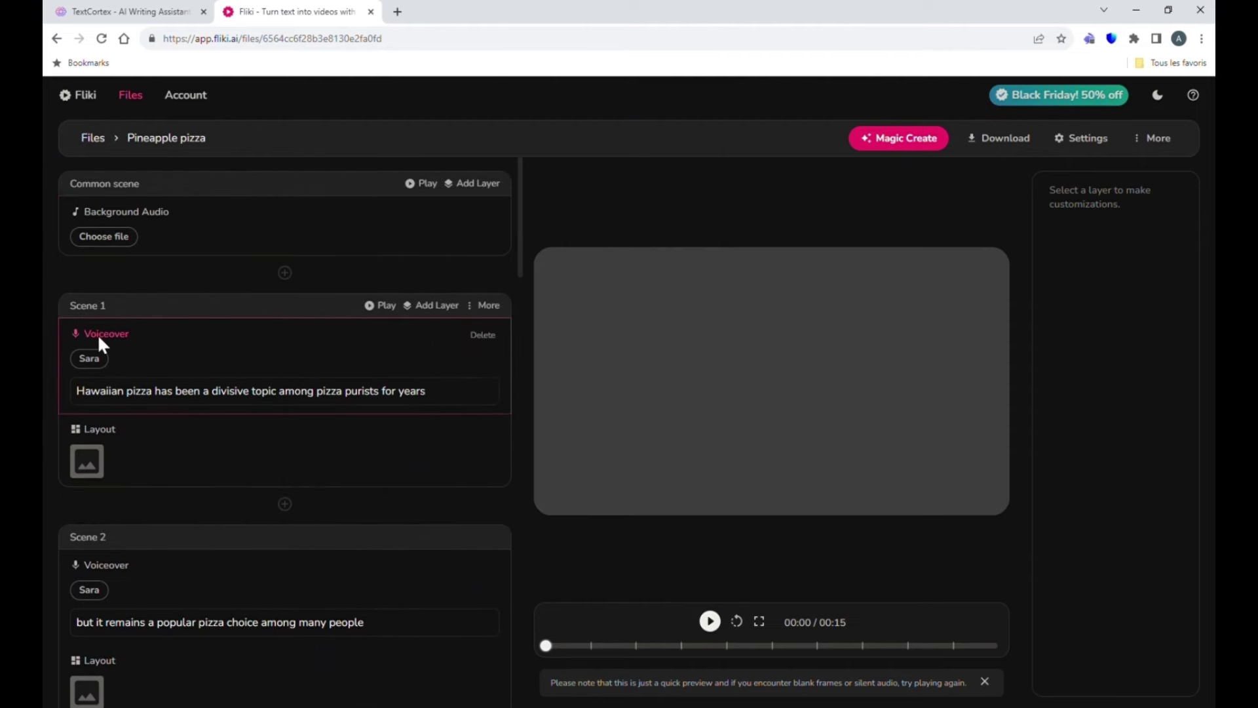
Step: Open the Scene 1 voice selection, try the Jane voice, and pick Monica with the Default voice style
left_click(102, 368)
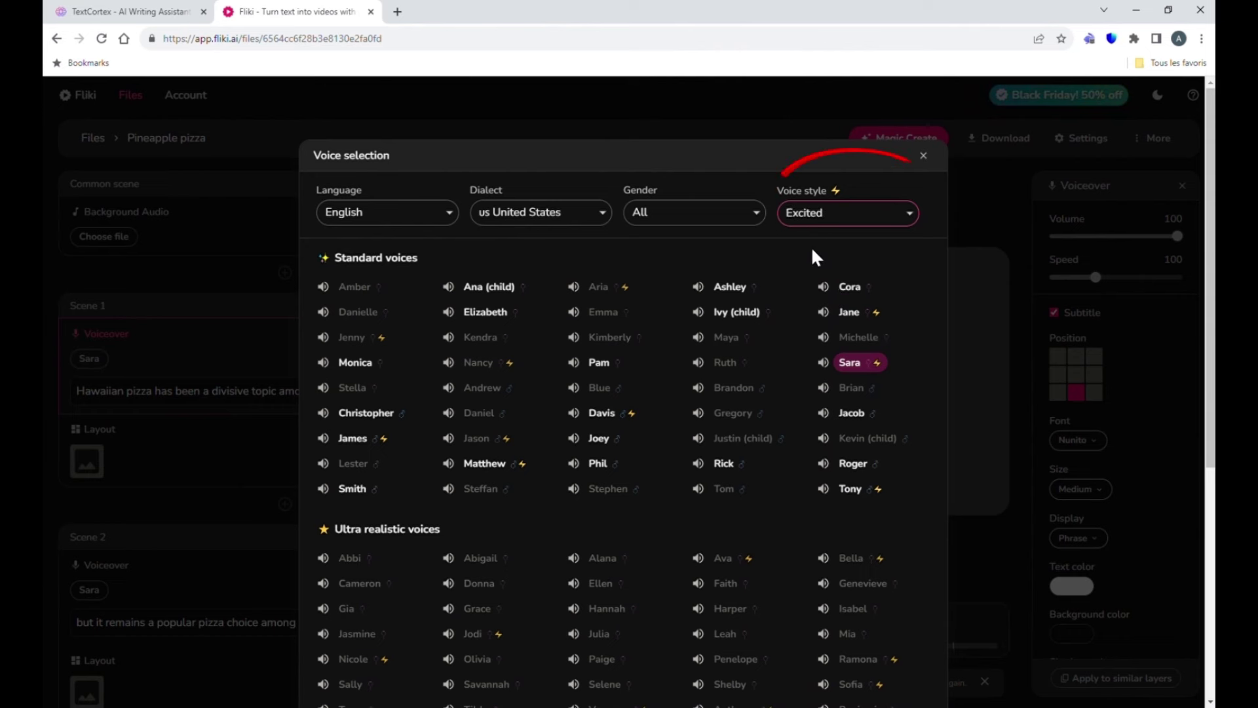
left_click(831, 320)
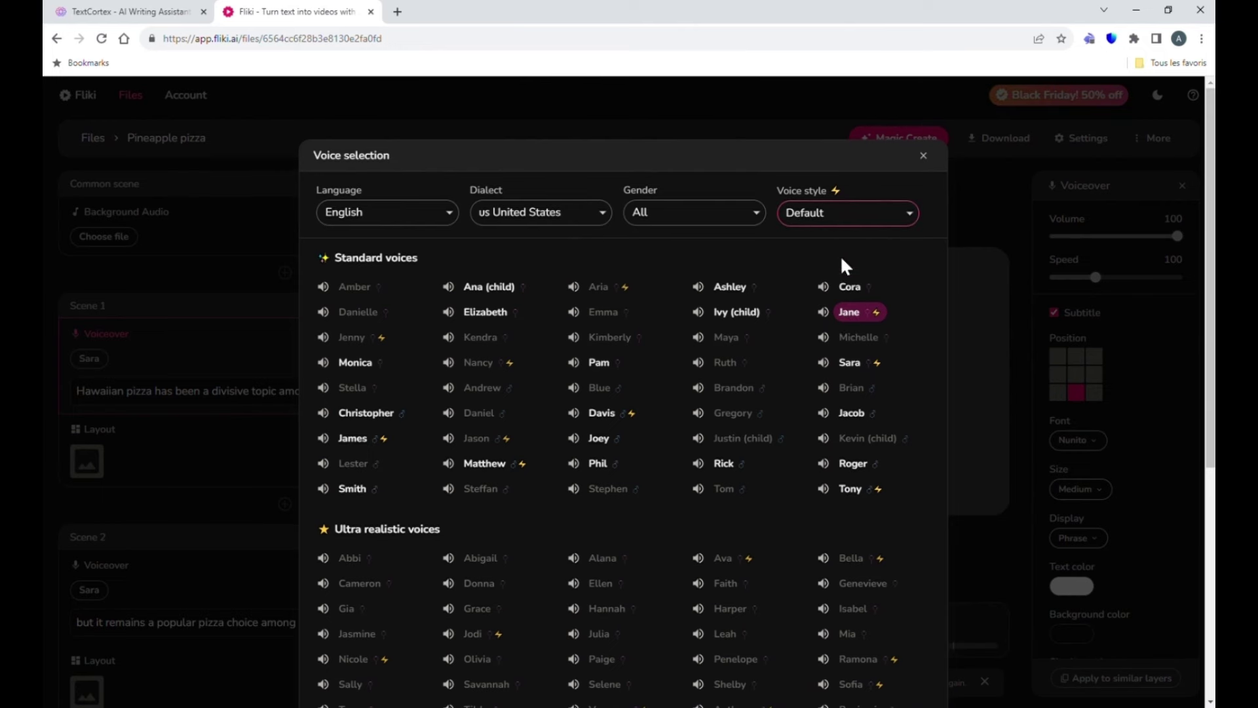
scroll(803, 324, "down", 6)
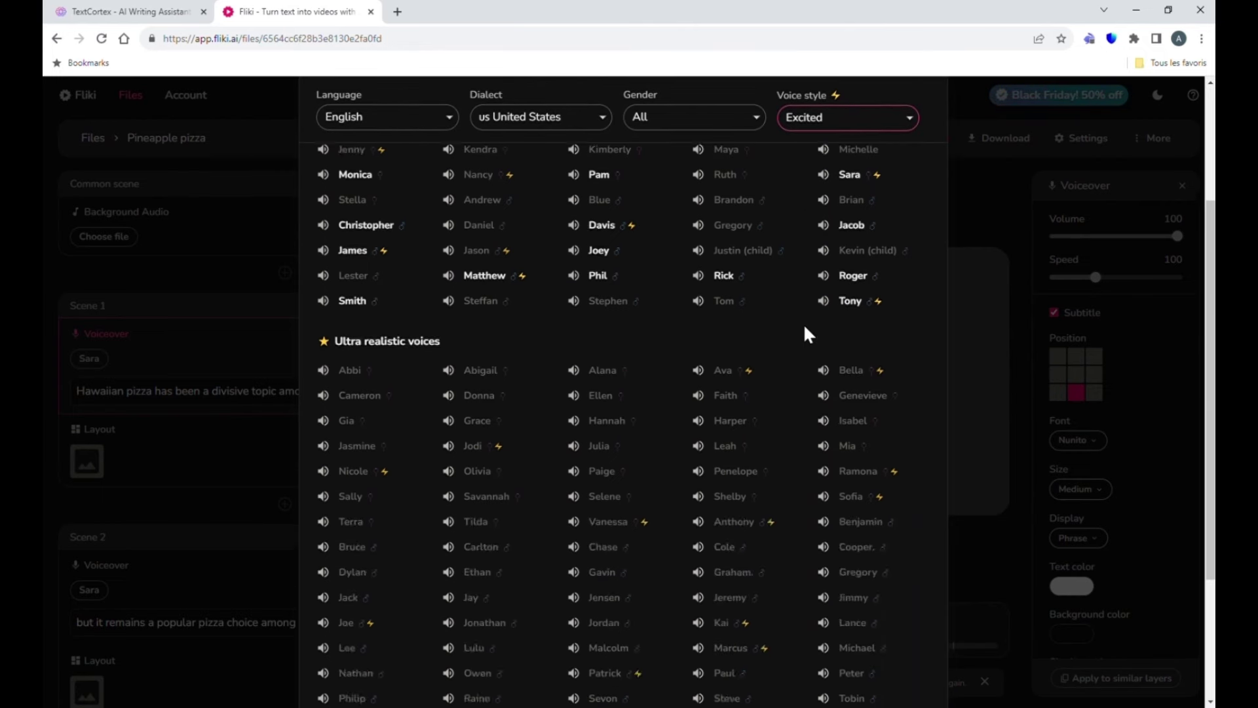
scroll(804, 324, "up", 6)
left_click(352, 365)
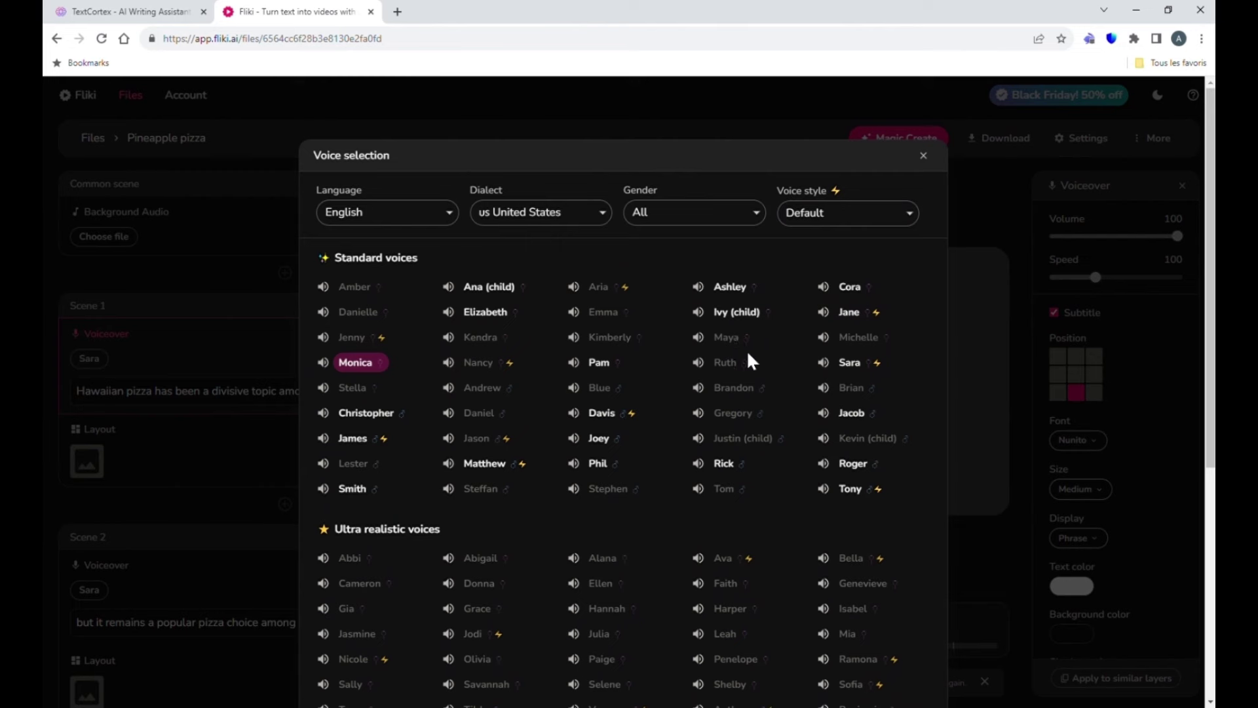
Step: Apply the chosen voice to all the voiceovers and check the scenes
scroll(823, 374, "down", 2)
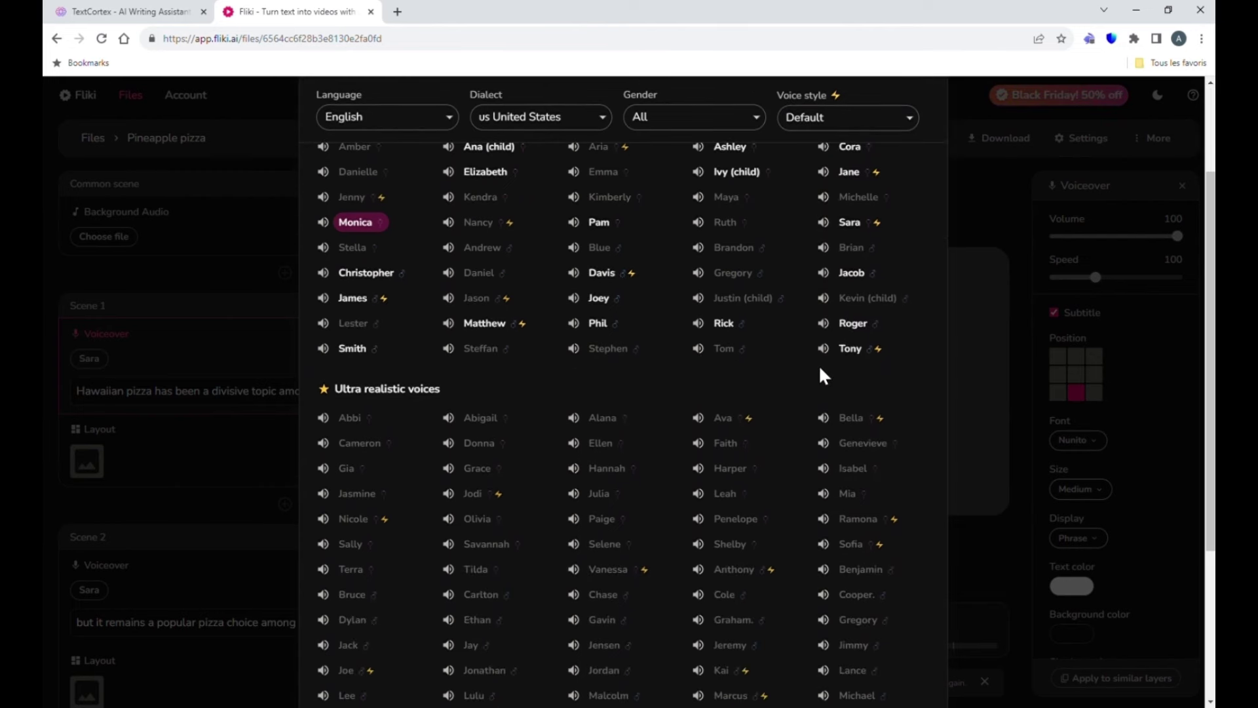
scroll(820, 368, "down", 3)
left_click(529, 593)
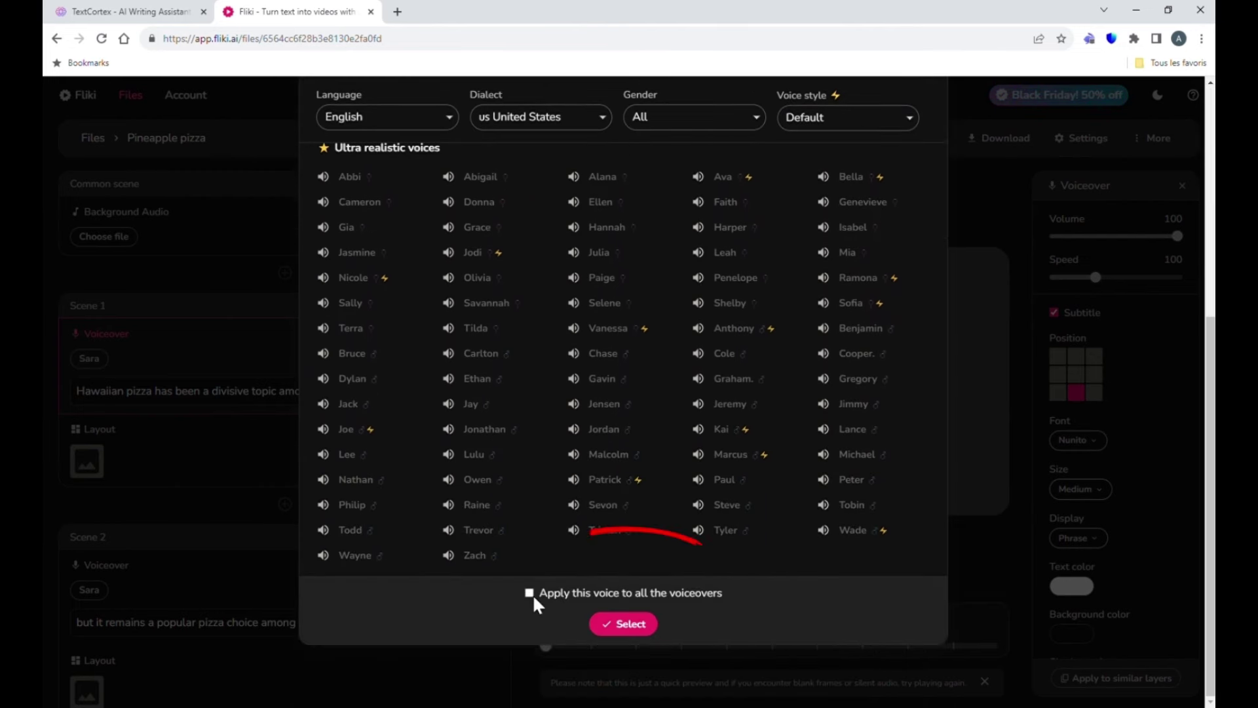
left_click(622, 624)
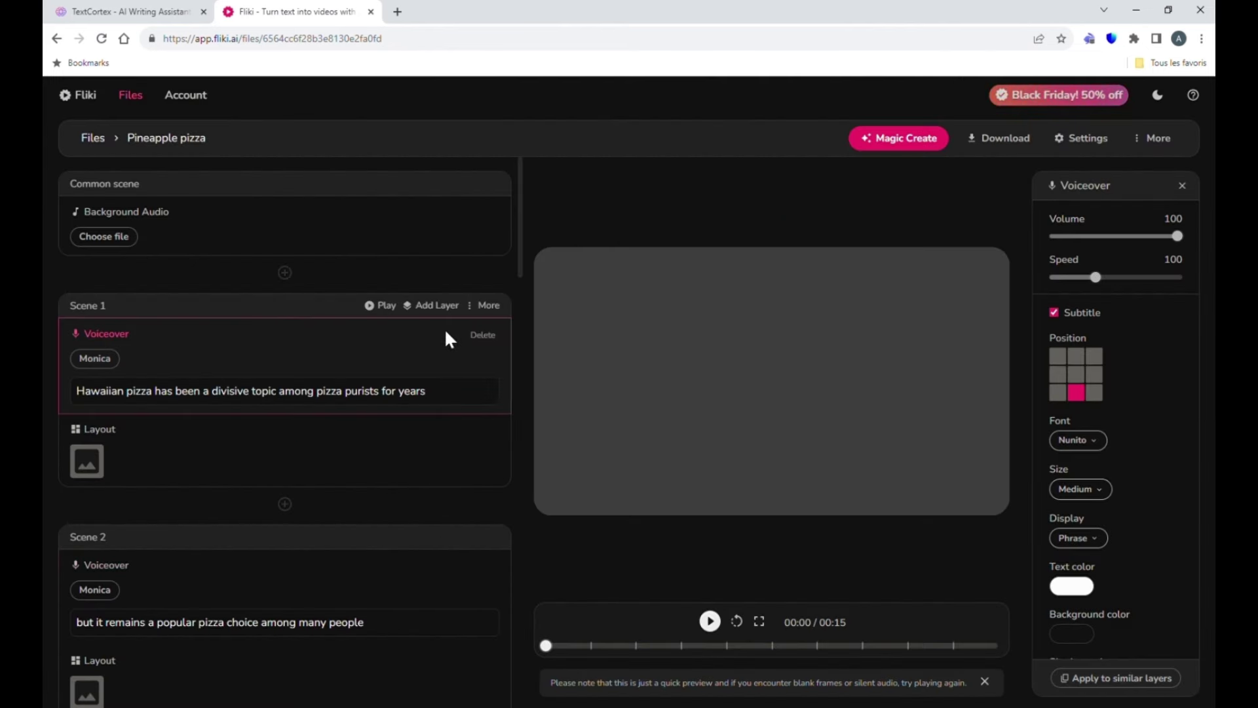
scroll(444, 328, "down", 2)
scroll(420, 354, "down", 7)
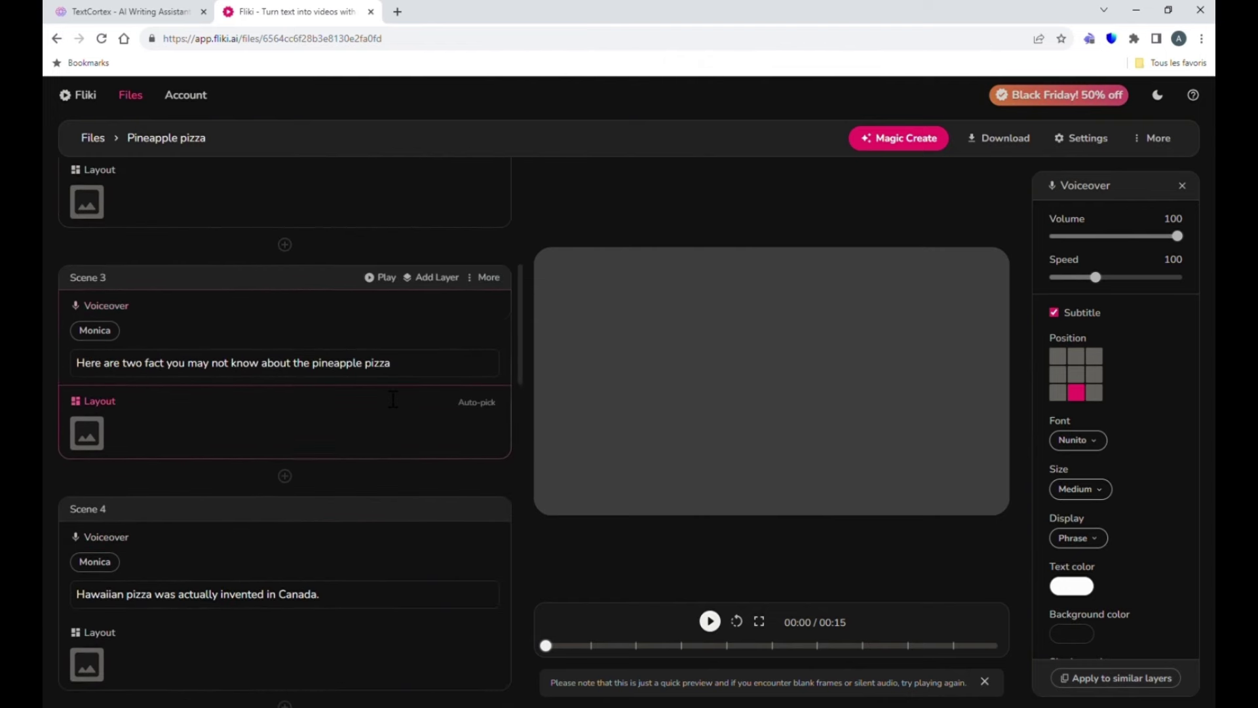
scroll(382, 393, "up", 3)
scroll(382, 397, "up", 5)
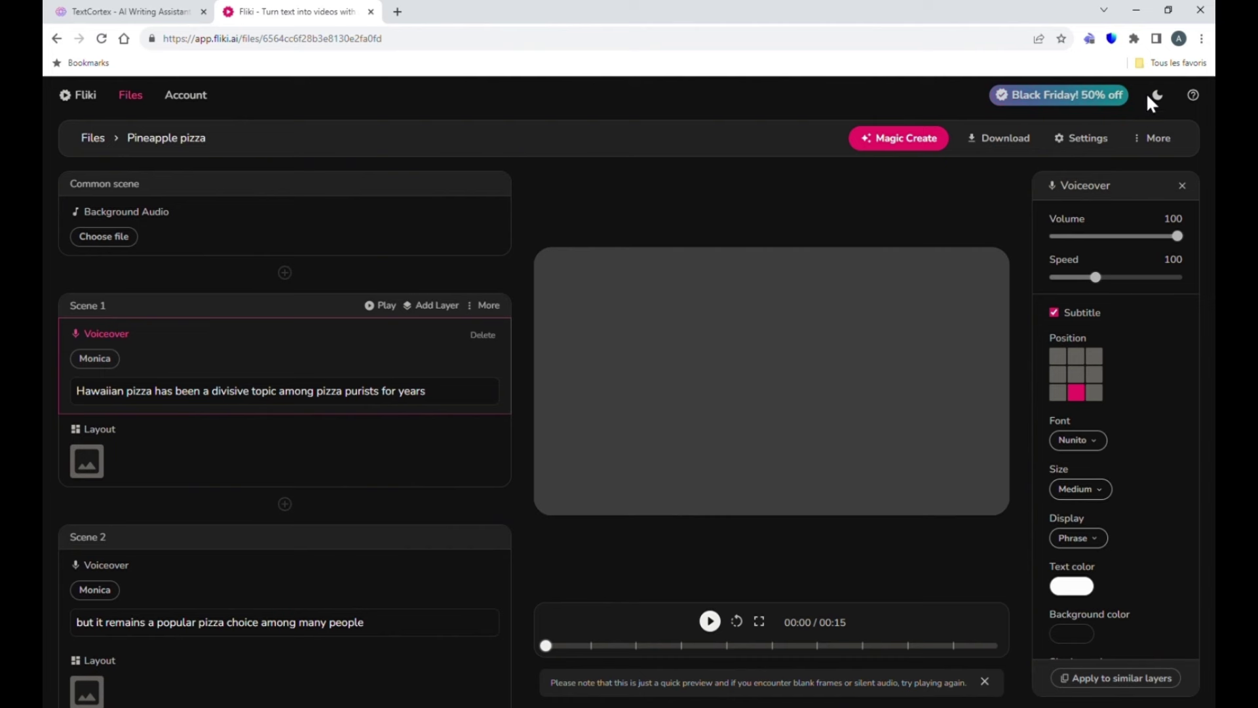
Step: Set the common scene's background audio to the stock music track "Punch It"
left_click(459, 216)
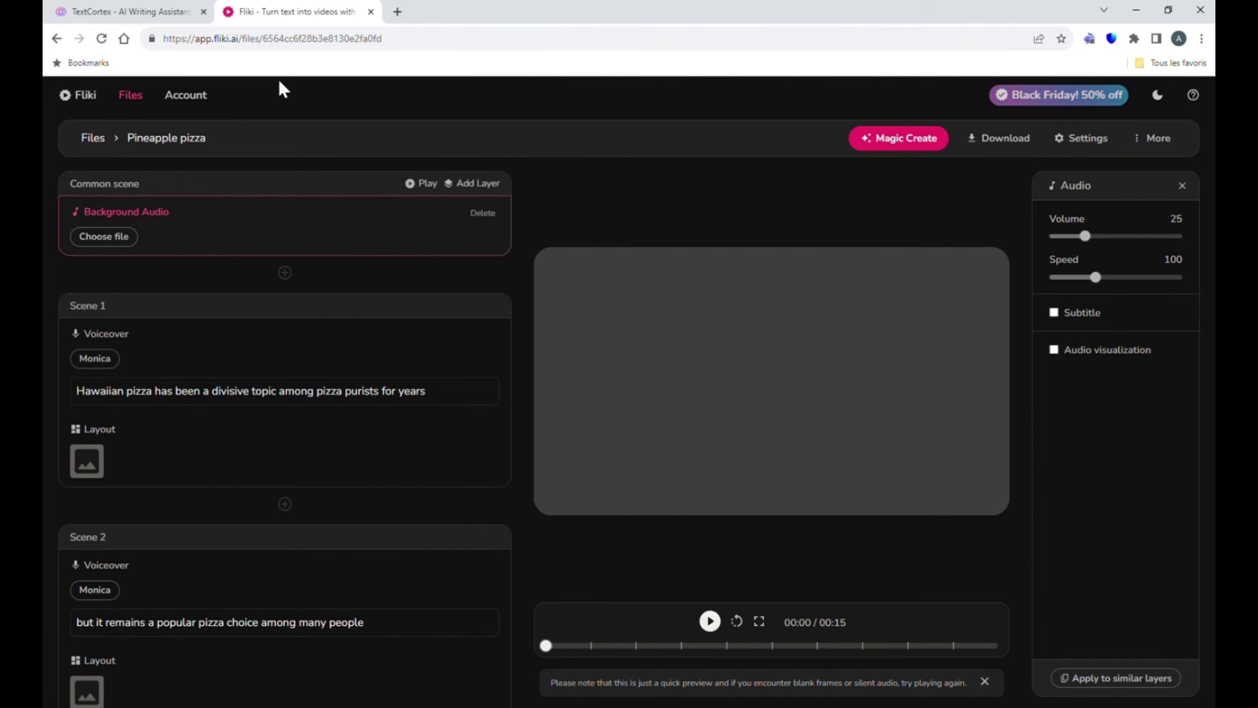
left_click(118, 241)
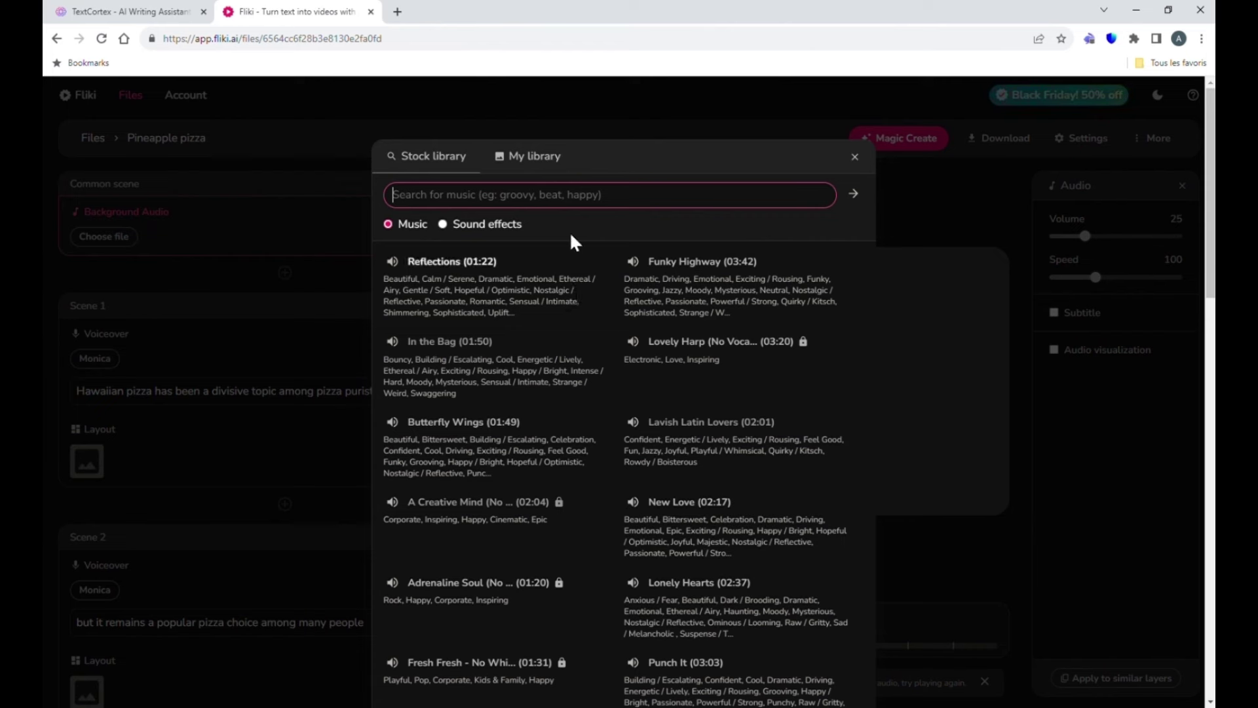
left_click(521, 160)
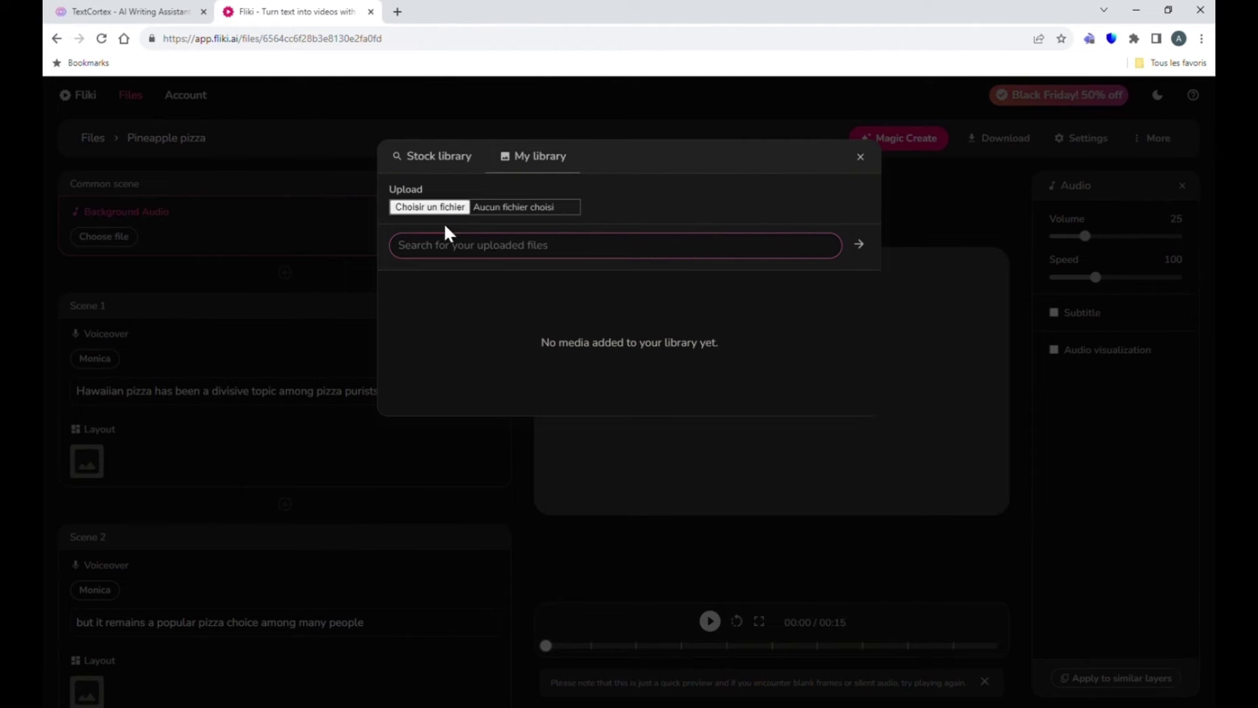
left_click(456, 171)
scroll(671, 375, "down", 1)
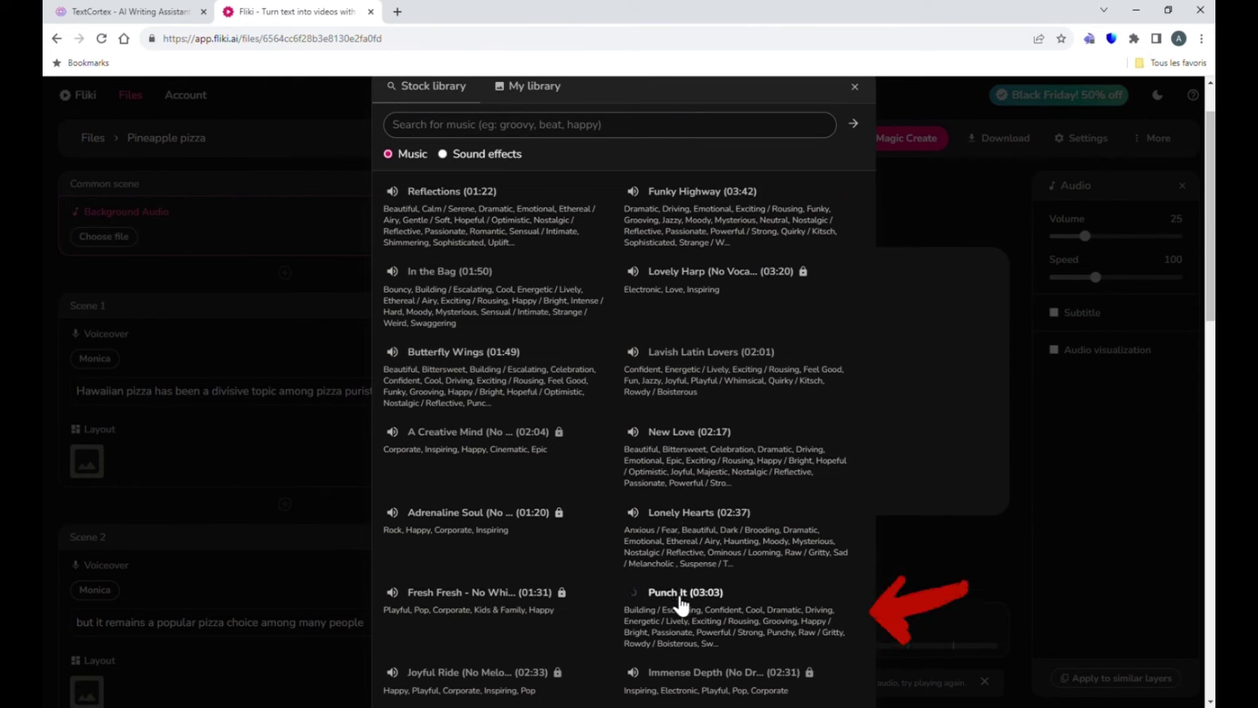
left_click(680, 597)
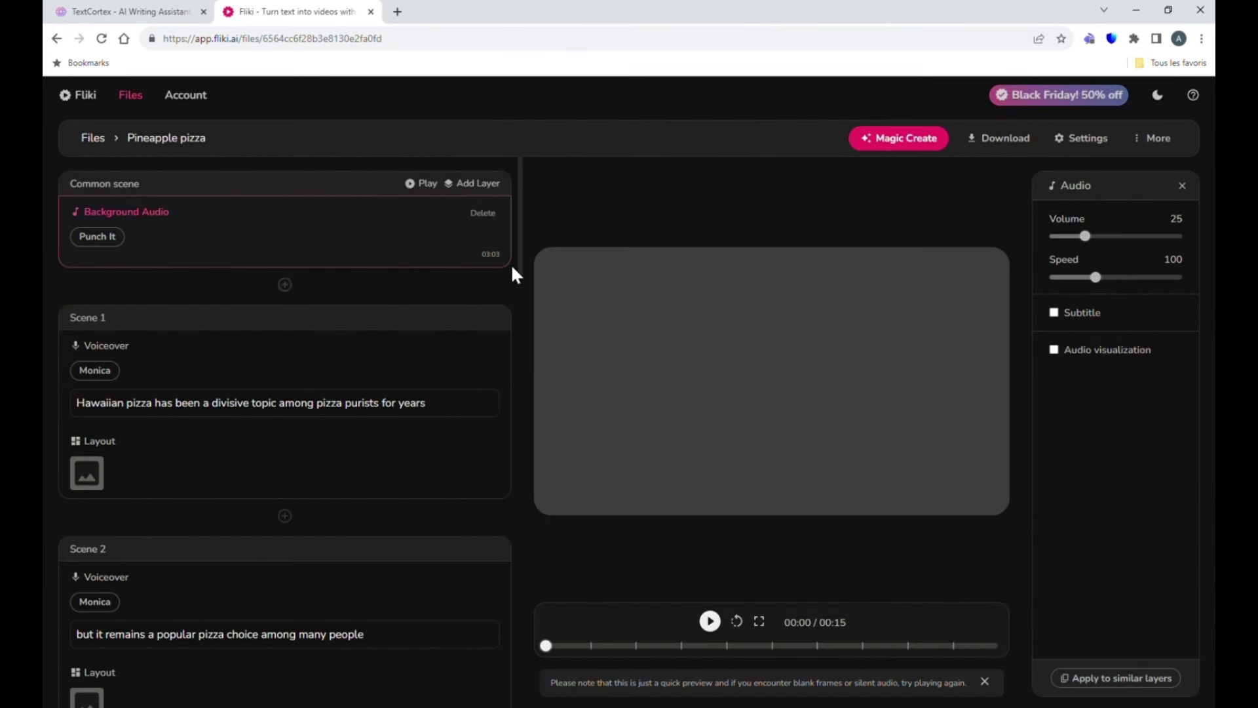
left_click(702, 248)
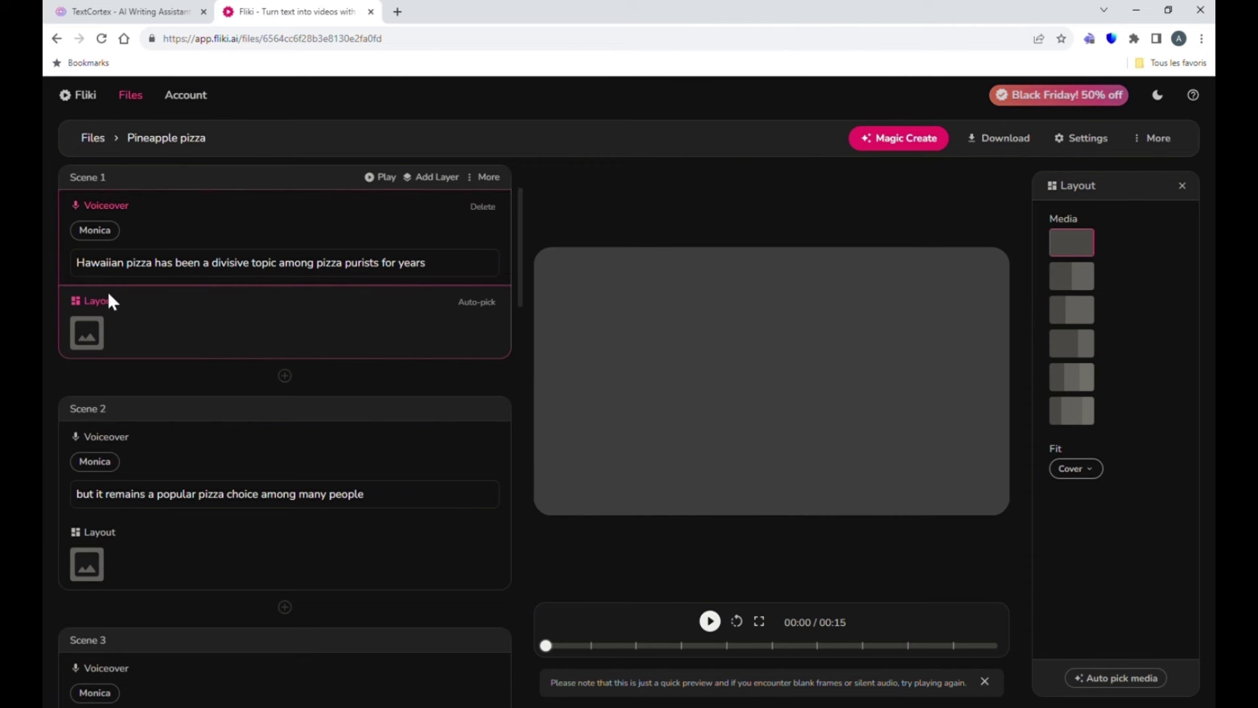
Step: Search the stock videos for "people arguing" and use the 20-second Pixabay clip titled "people arguing" as Scene 1's media
left_click(103, 339)
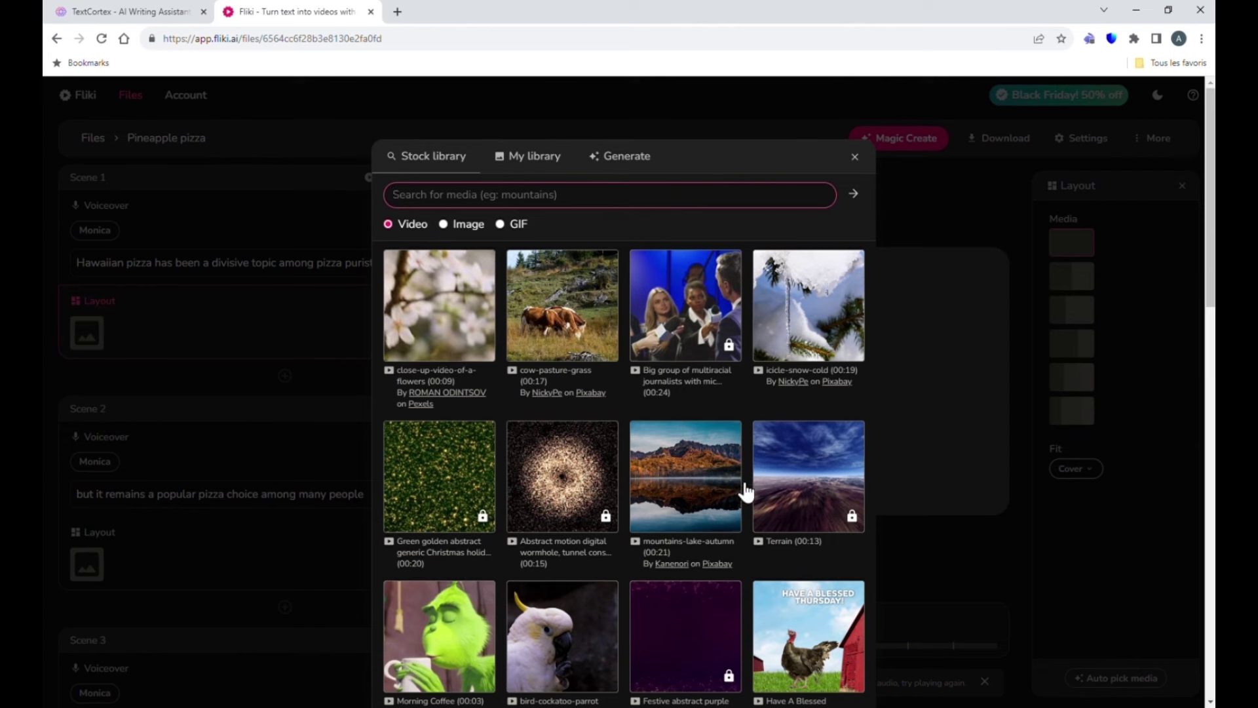
left_click(556, 165)
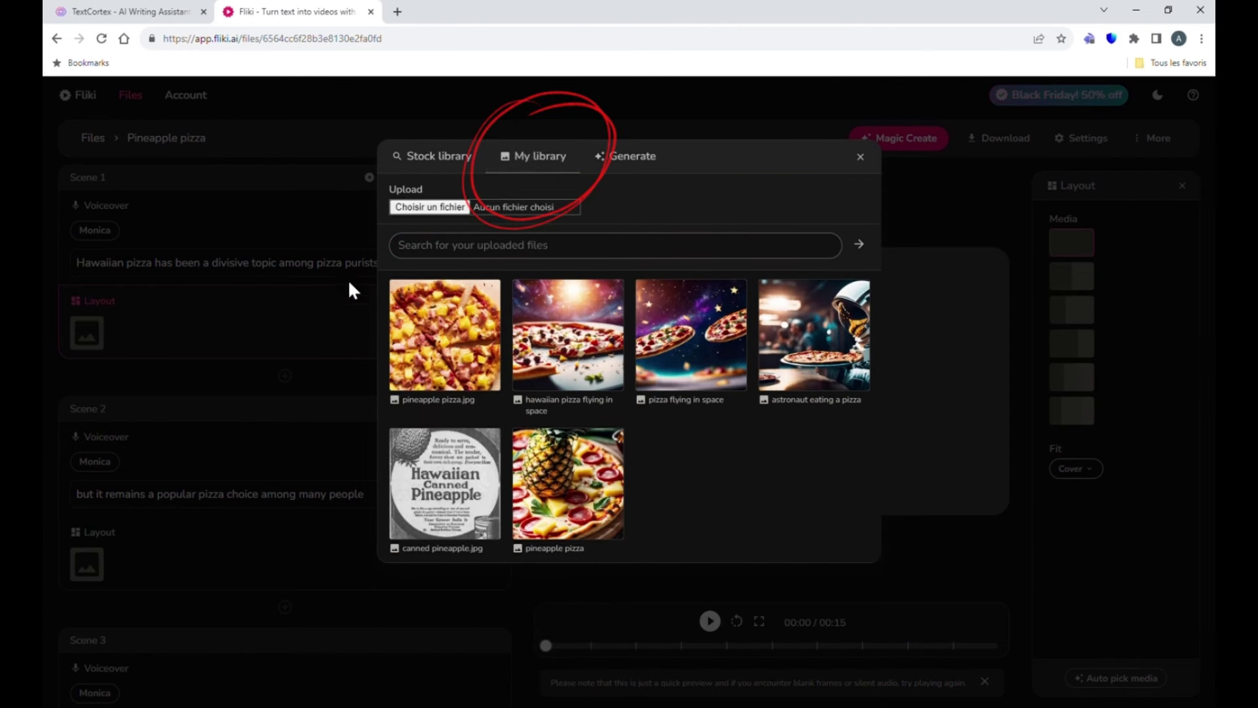
left_click(457, 172)
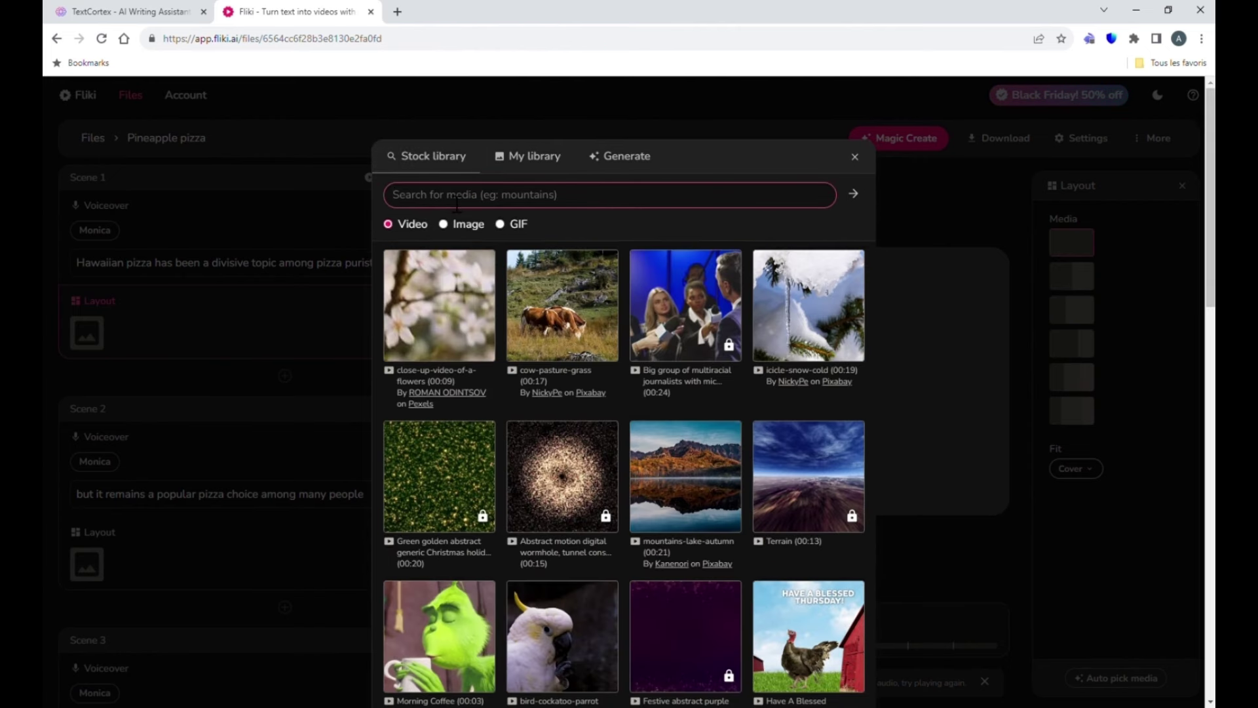
type("people arguing")
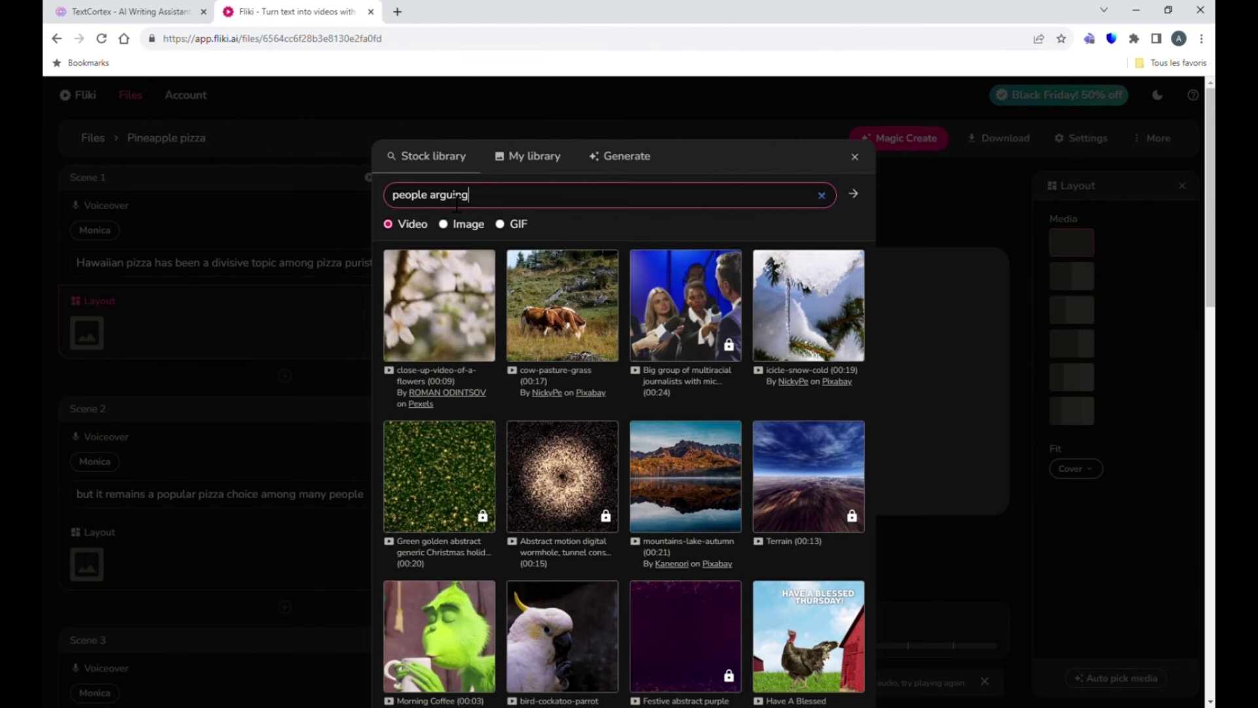
key("Return")
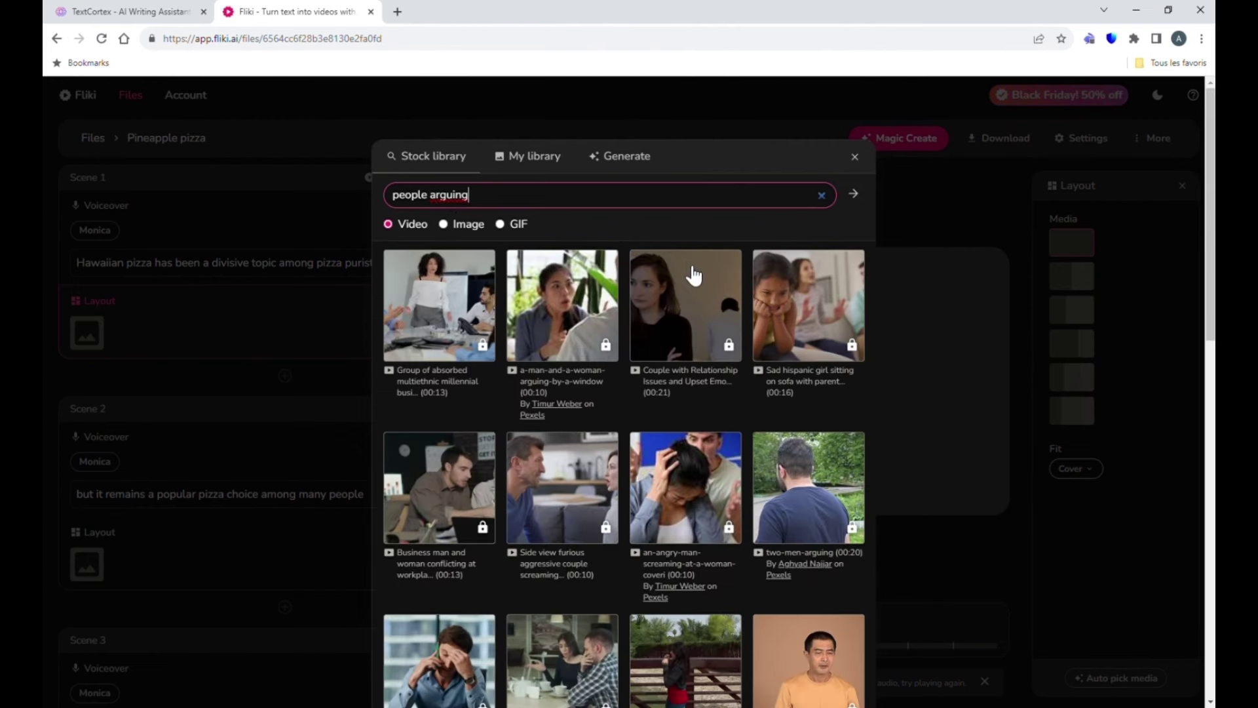
scroll(693, 276, "down", 3)
scroll(694, 274, "down", 4)
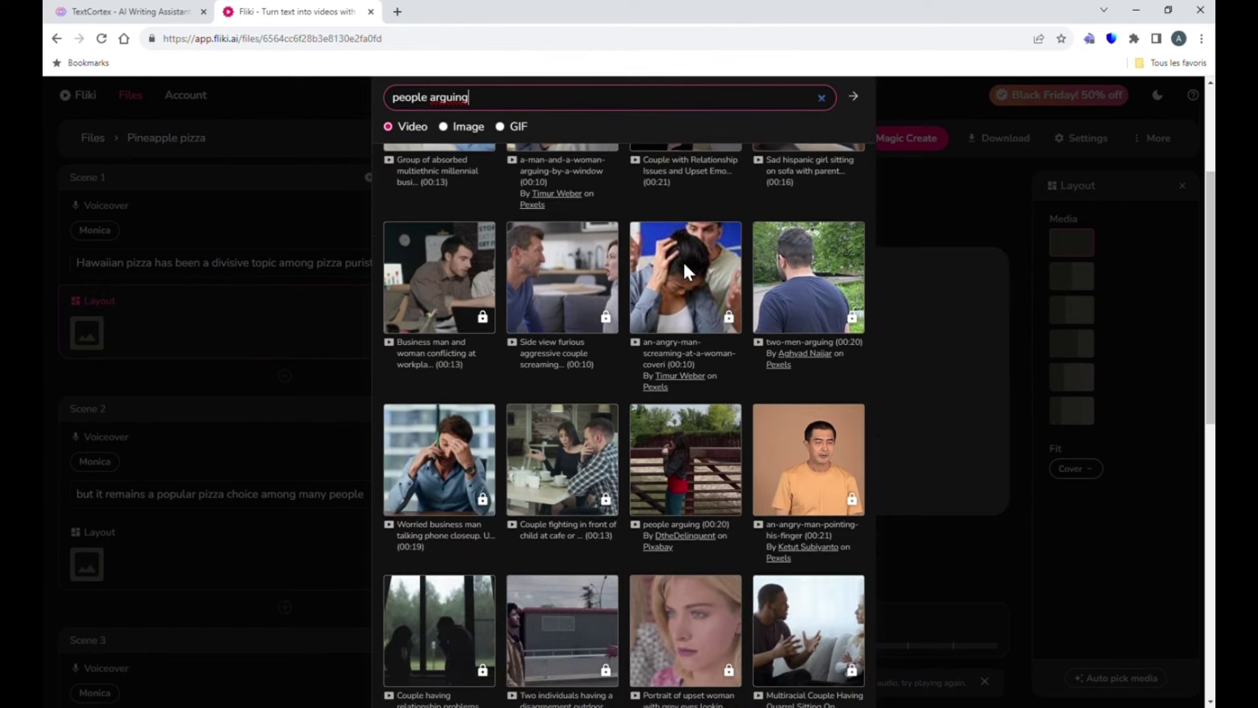
scroll(692, 272, "down", 5)
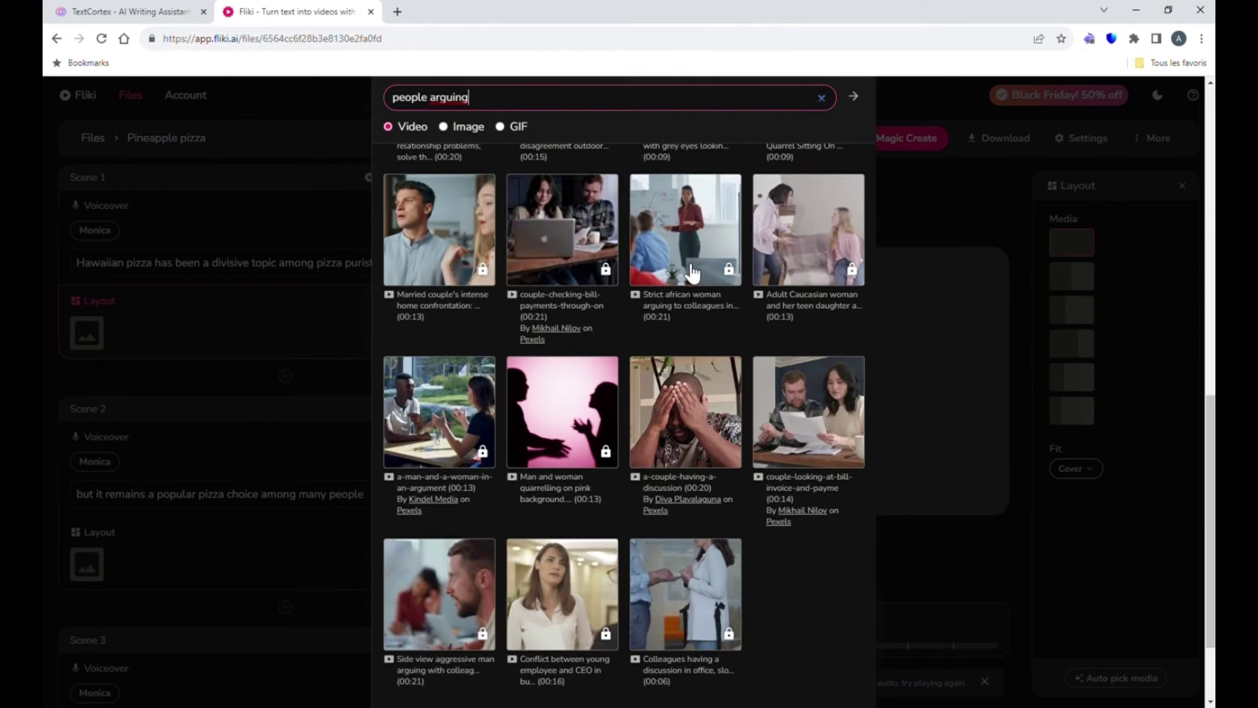
scroll(685, 269, "up", 6)
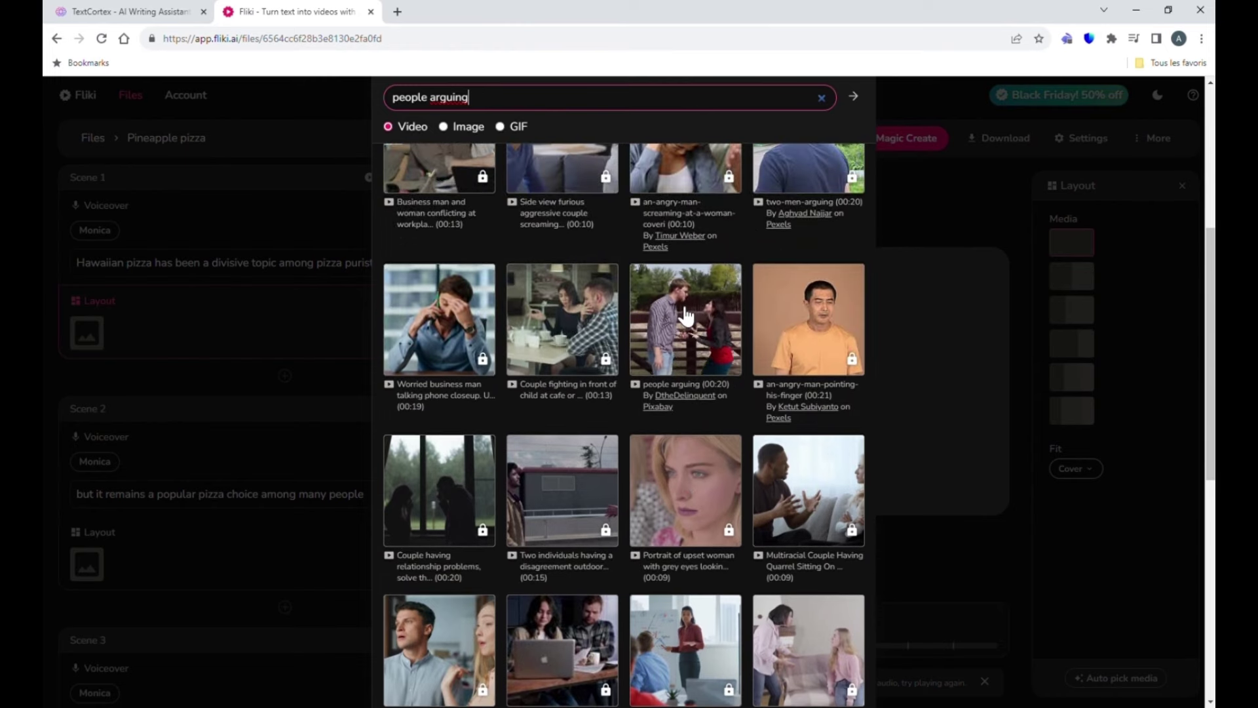
left_click(676, 304)
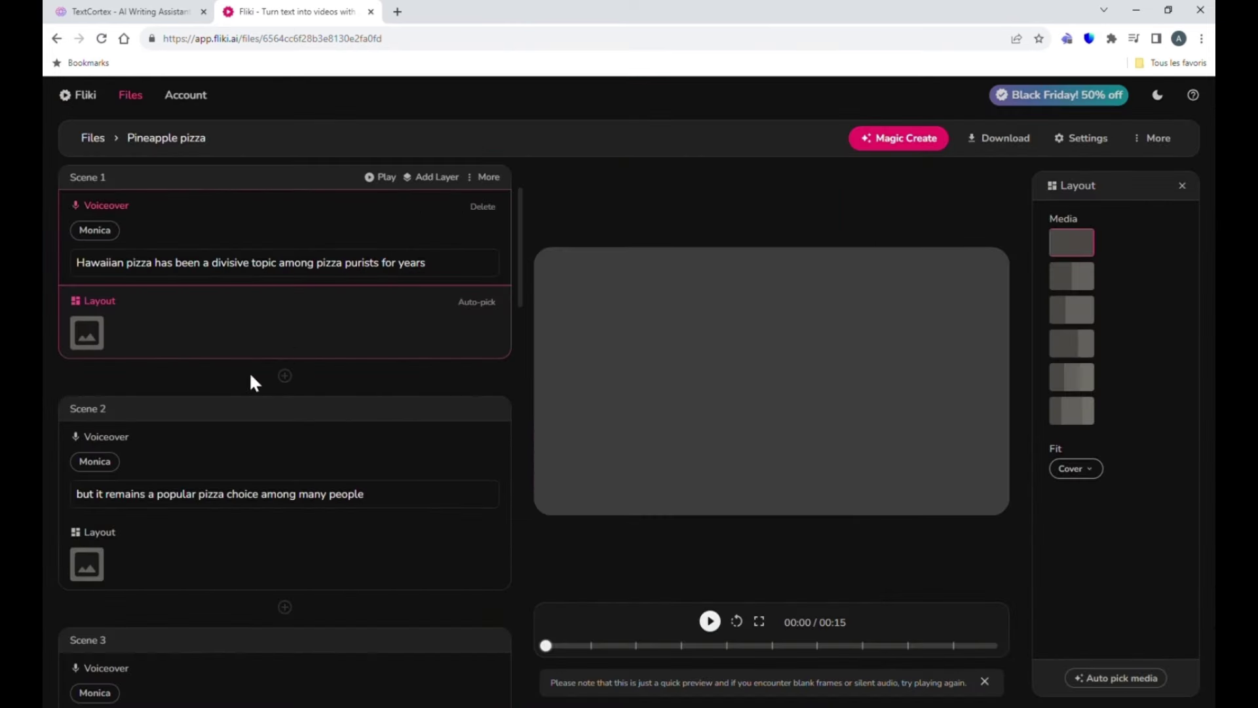
Step: Search the stock videos for "people eating pizza" and use the 20-second "man-eating-pizza-while-working" clip as Scene 2's media
scroll(186, 452, "down", 3)
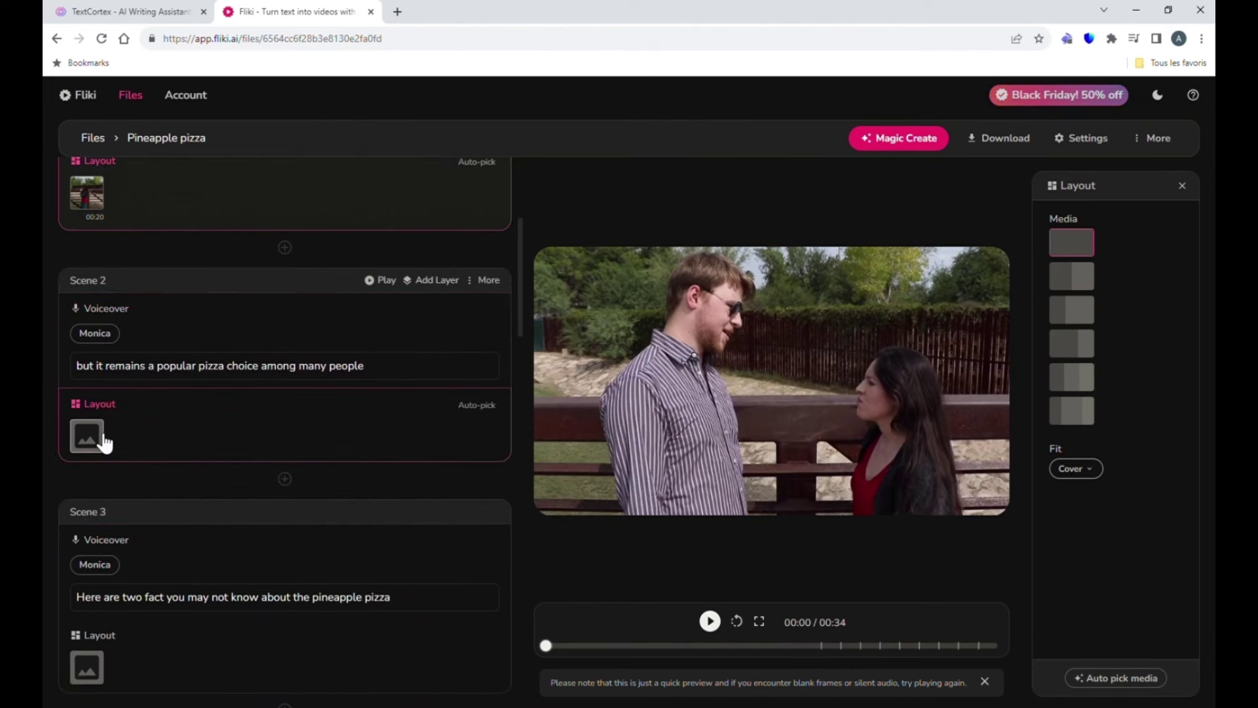
left_click(87, 436)
type("people eating pizza")
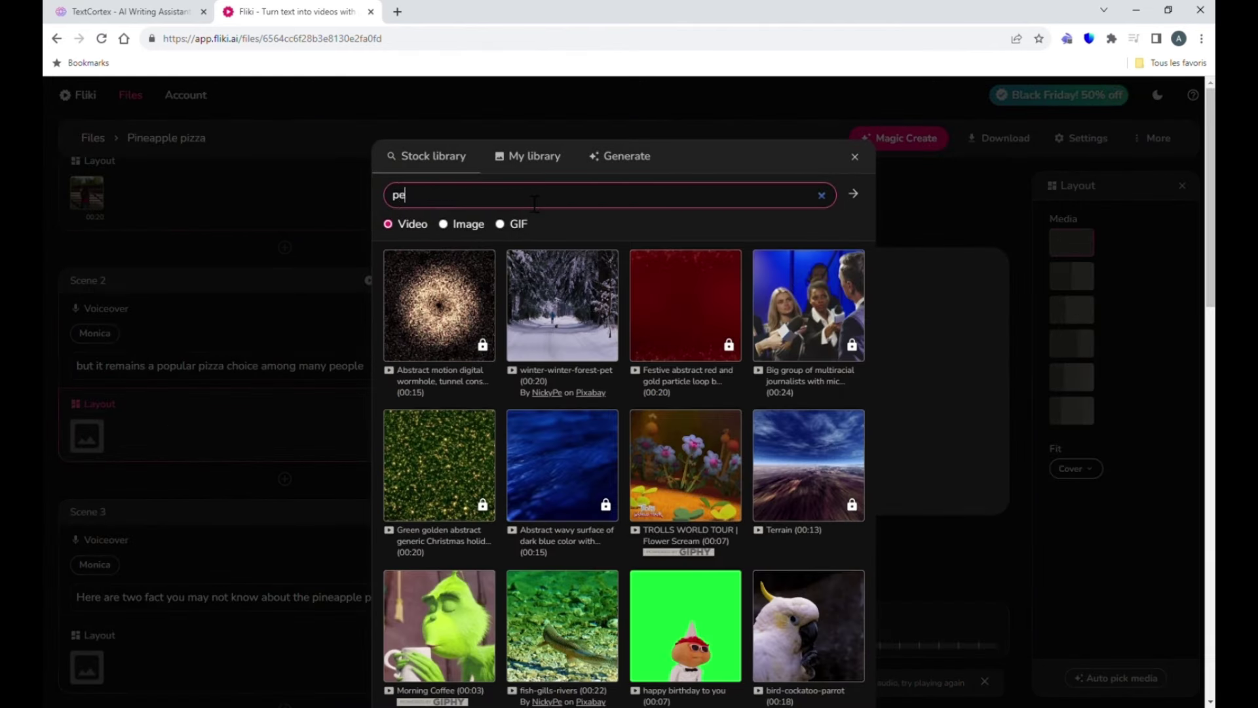
key("Return")
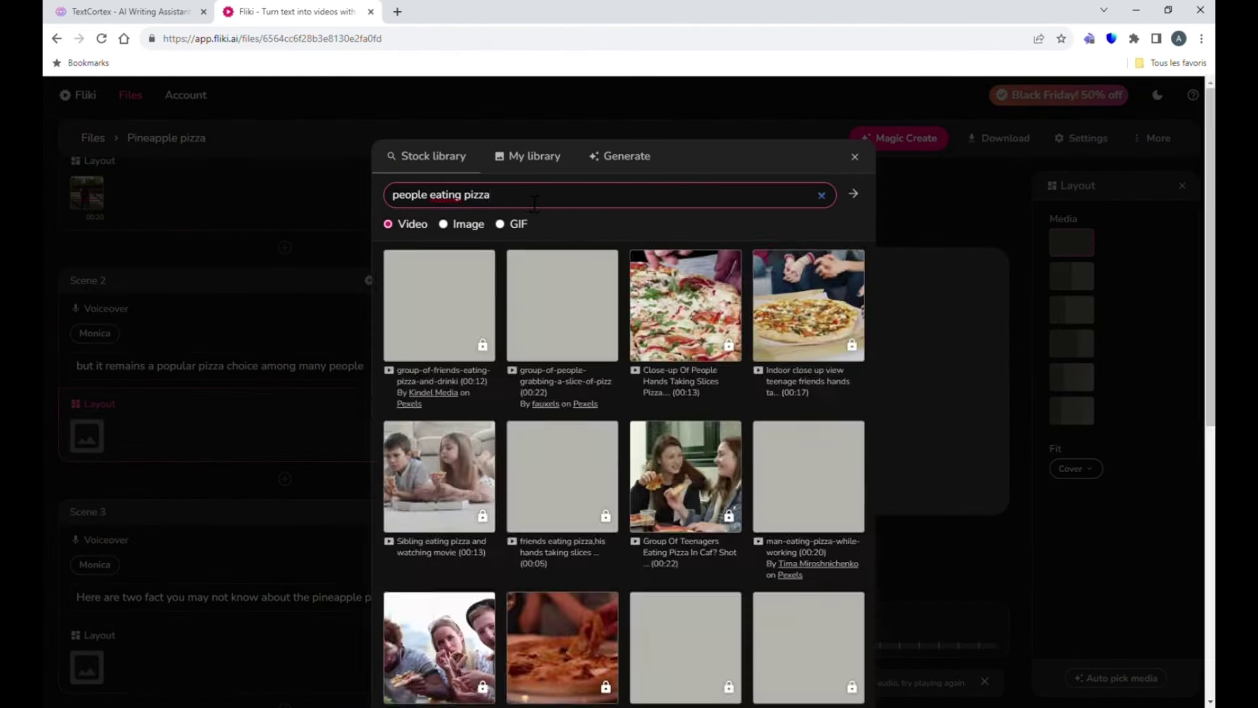
left_click(810, 468)
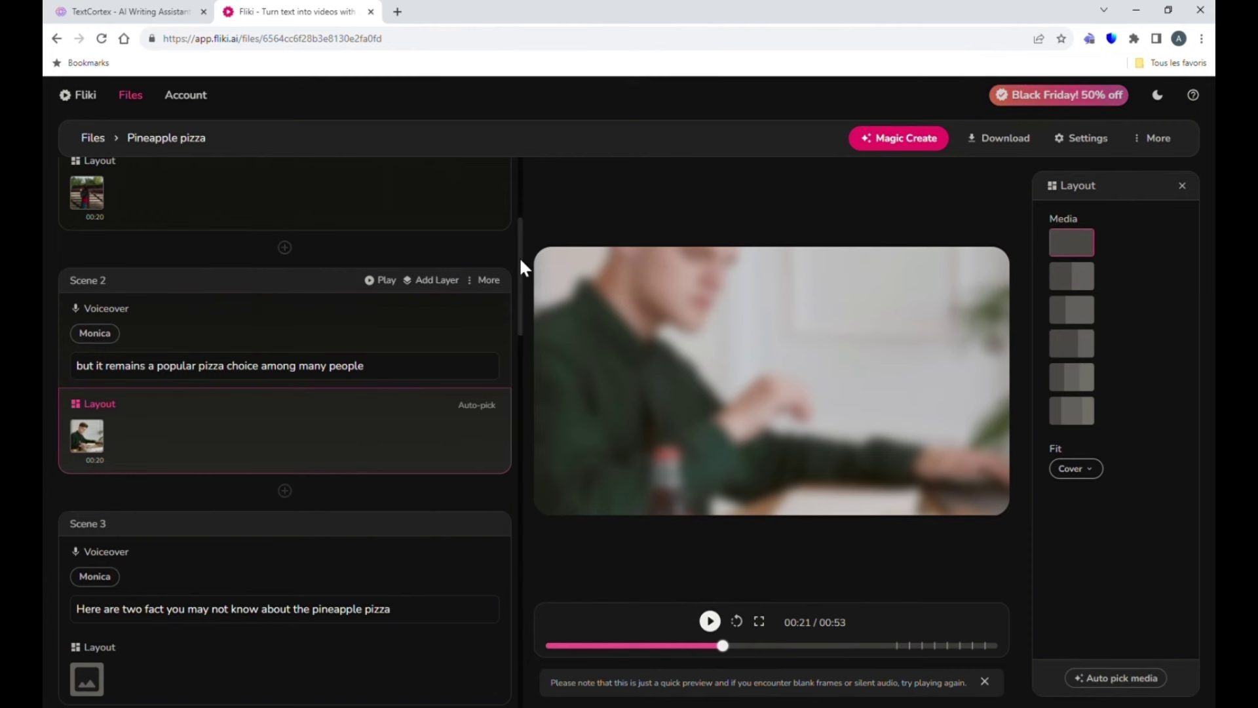
Step: Search the stock videos for "astronaut eating pizza" for Scene 7 and look through the clips
scroll(519, 257, "up", 1)
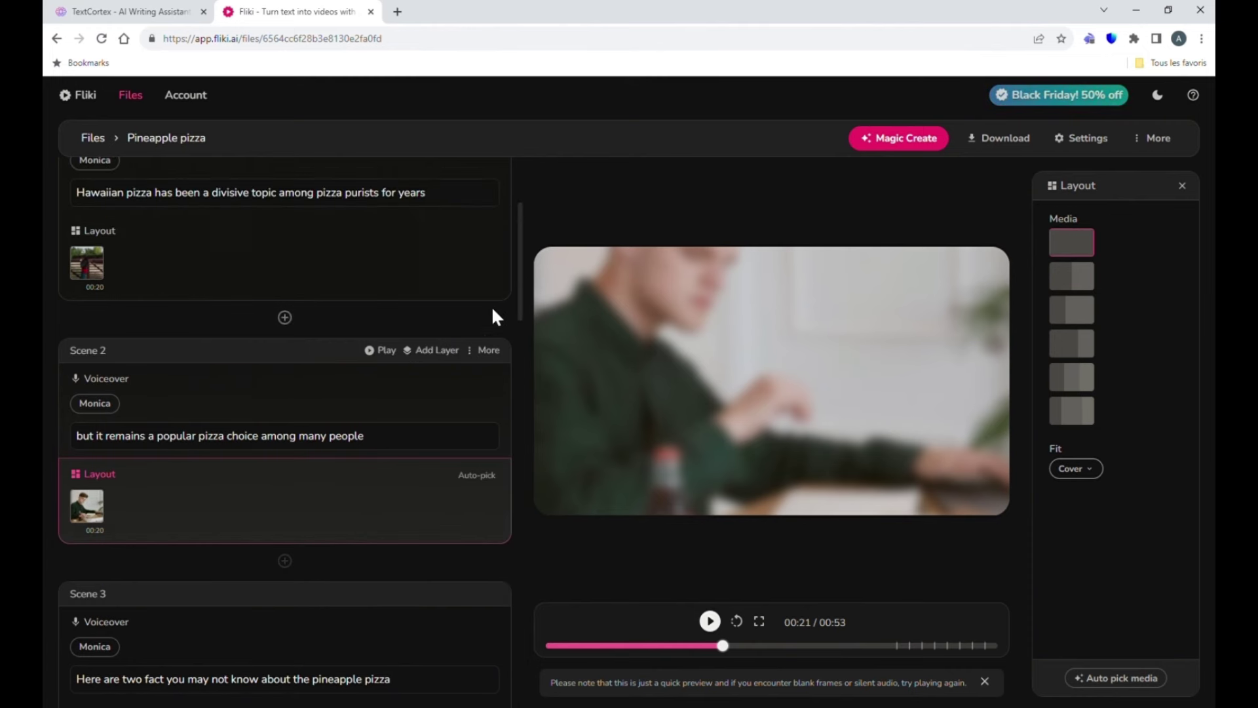
scroll(495, 317, "down", 1)
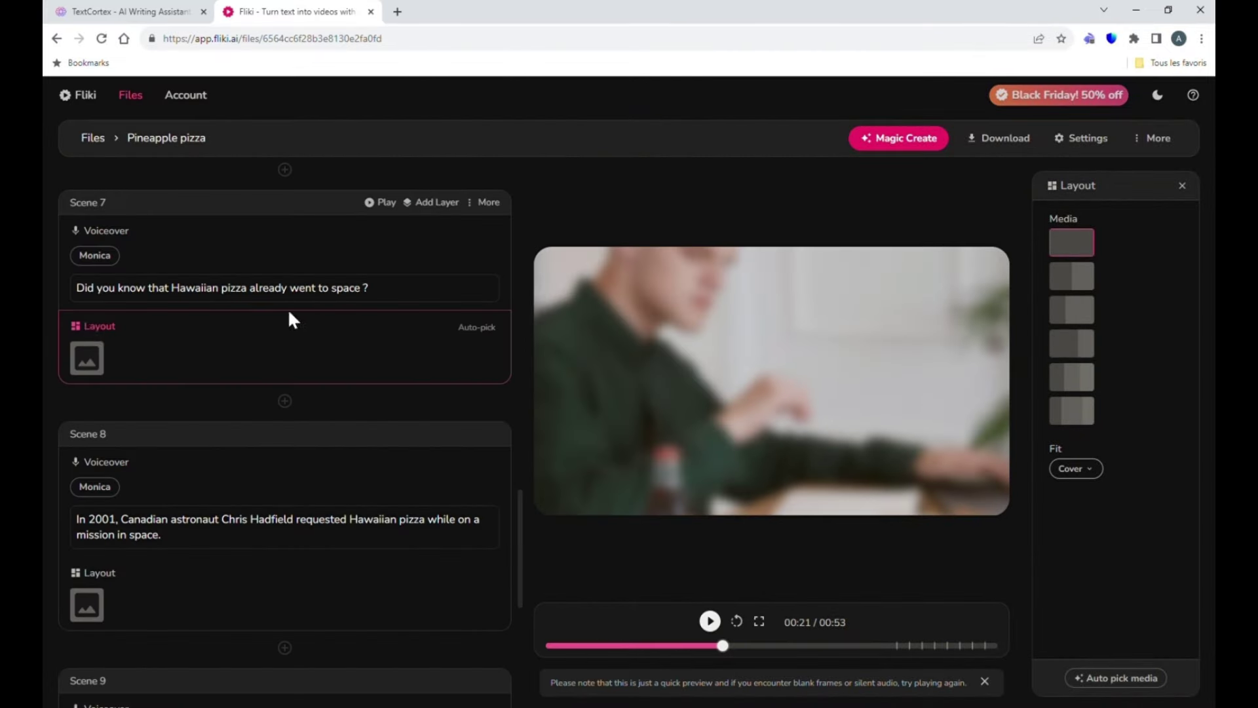
left_click(90, 365)
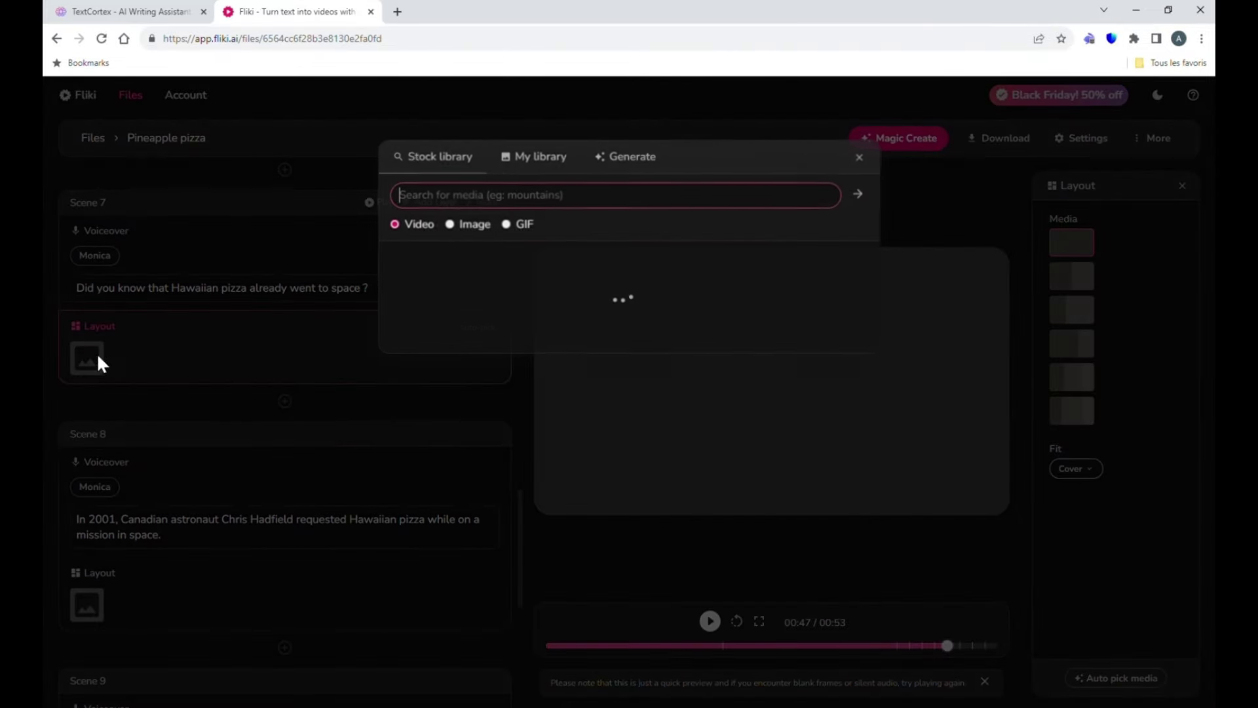
type("as")
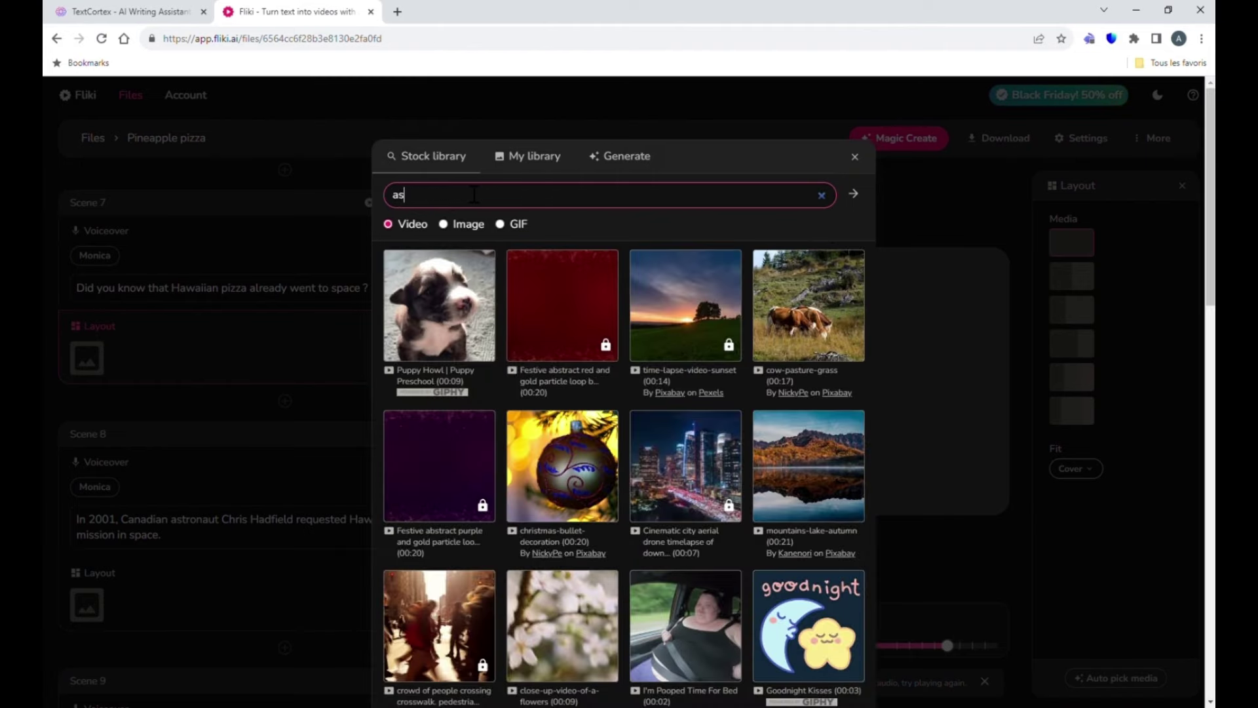
type("tronaut eating pizza")
key("Return")
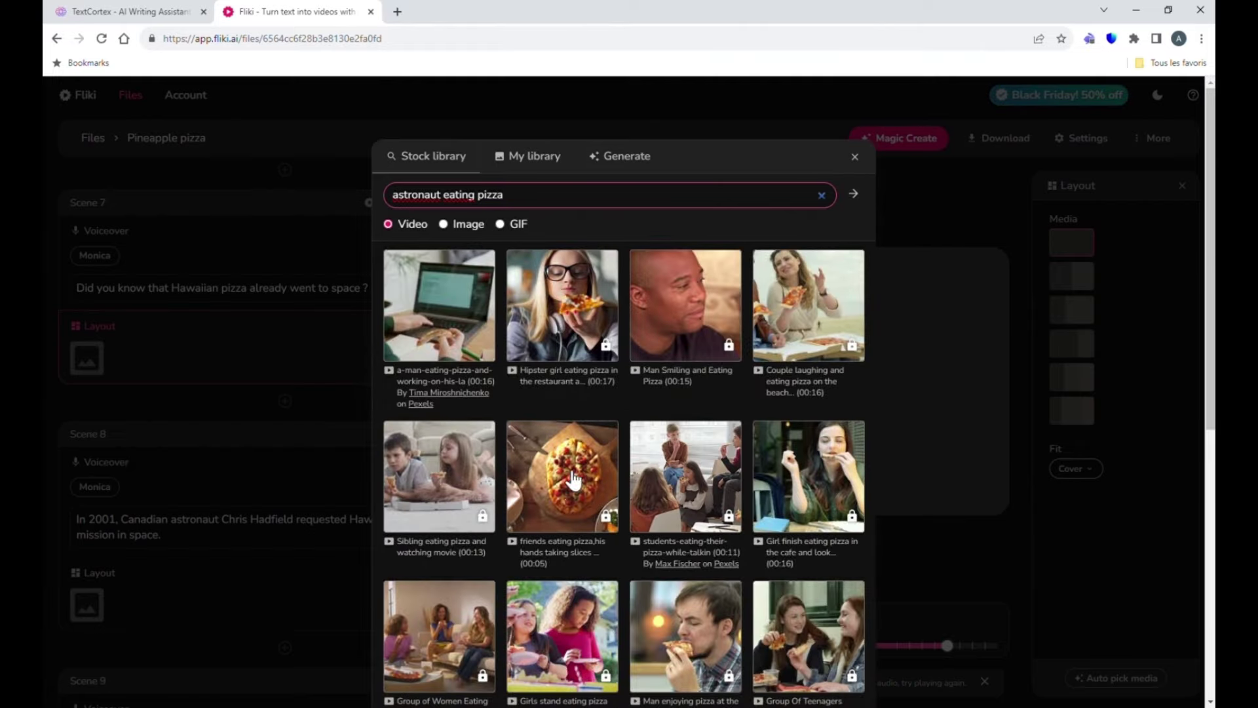
scroll(575, 480, "down", 4)
scroll(659, 460, "up", 4)
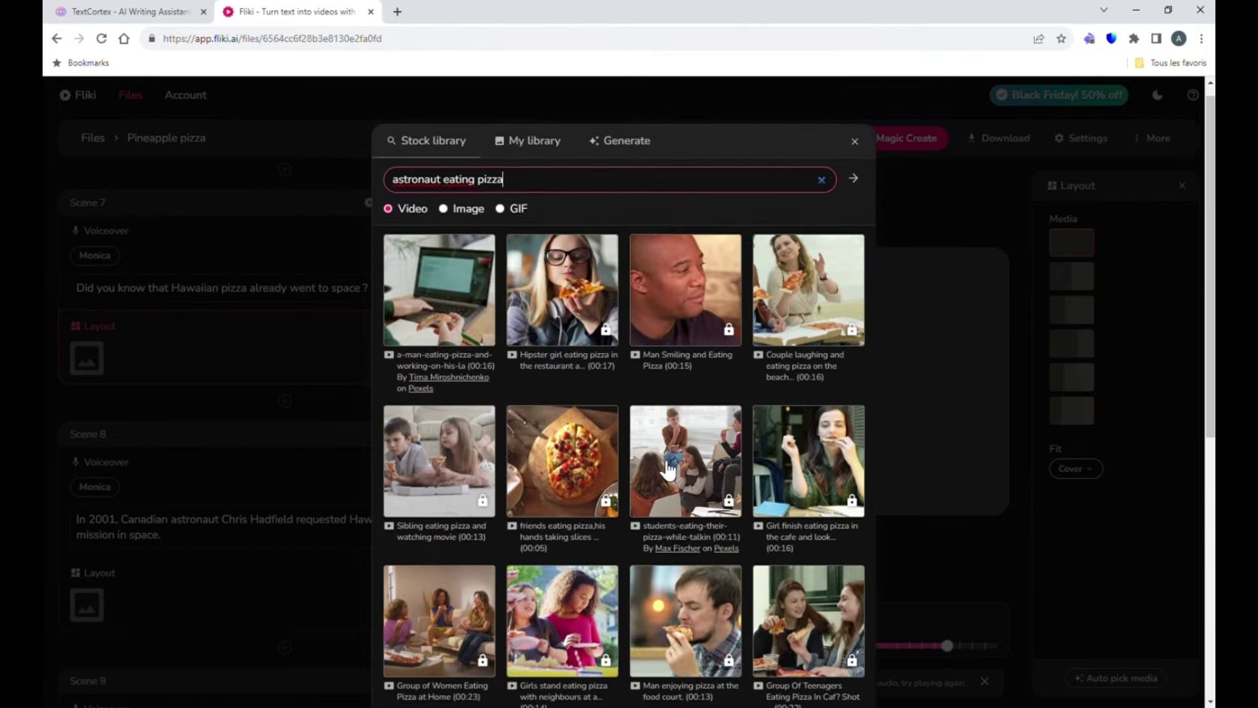
Step: Generate a Cinematic-style AI image from the instruction "astronaut eating pizza" and use it as Scene 7's media
left_click(625, 164)
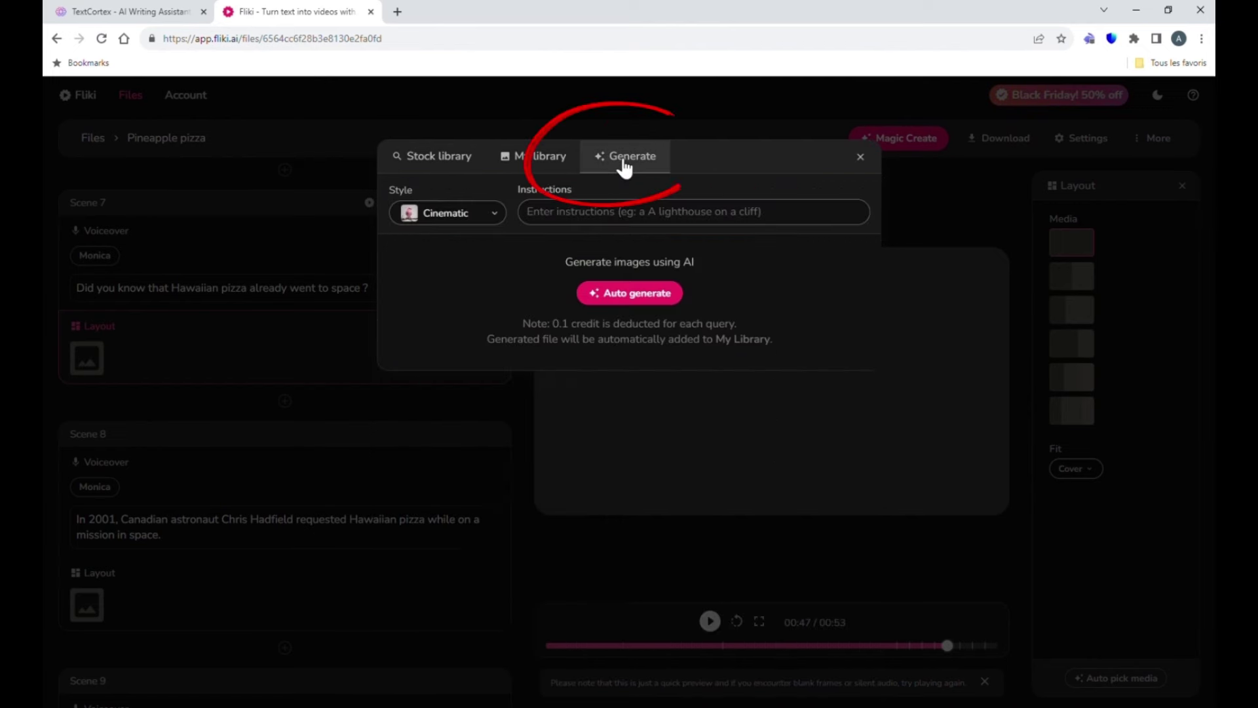
left_click(497, 216)
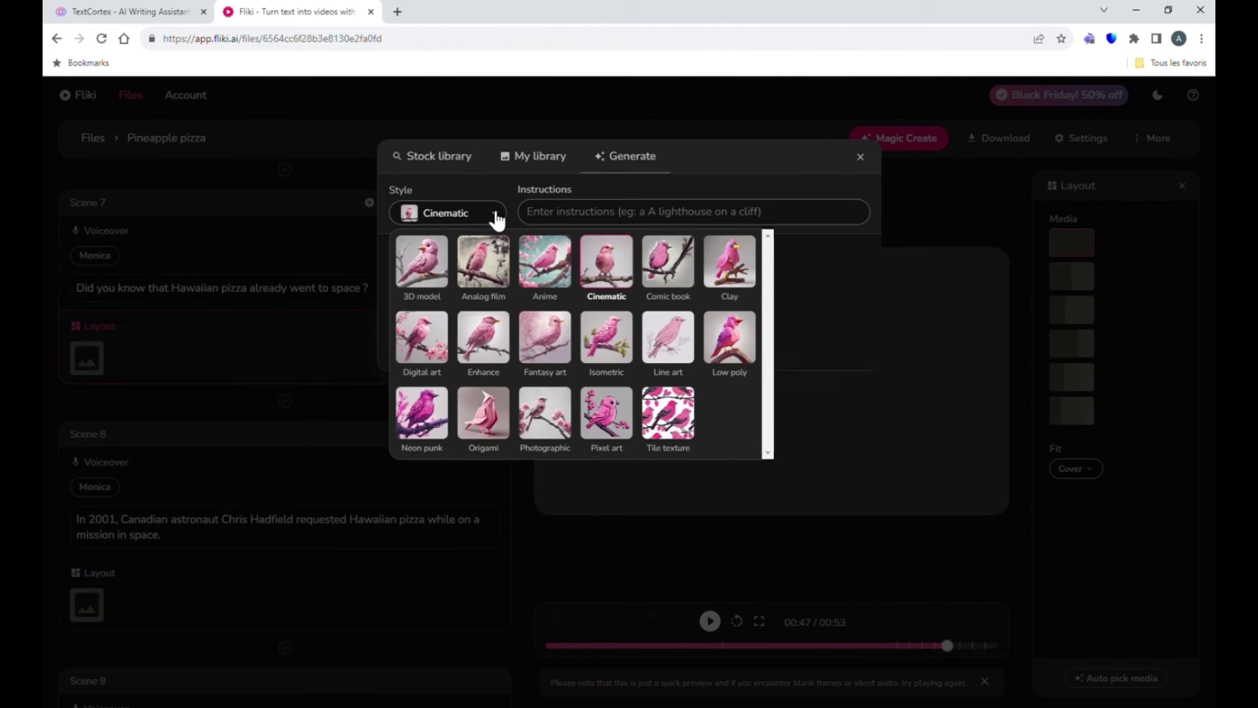
left_click(497, 216)
type("astronaut eating pizza")
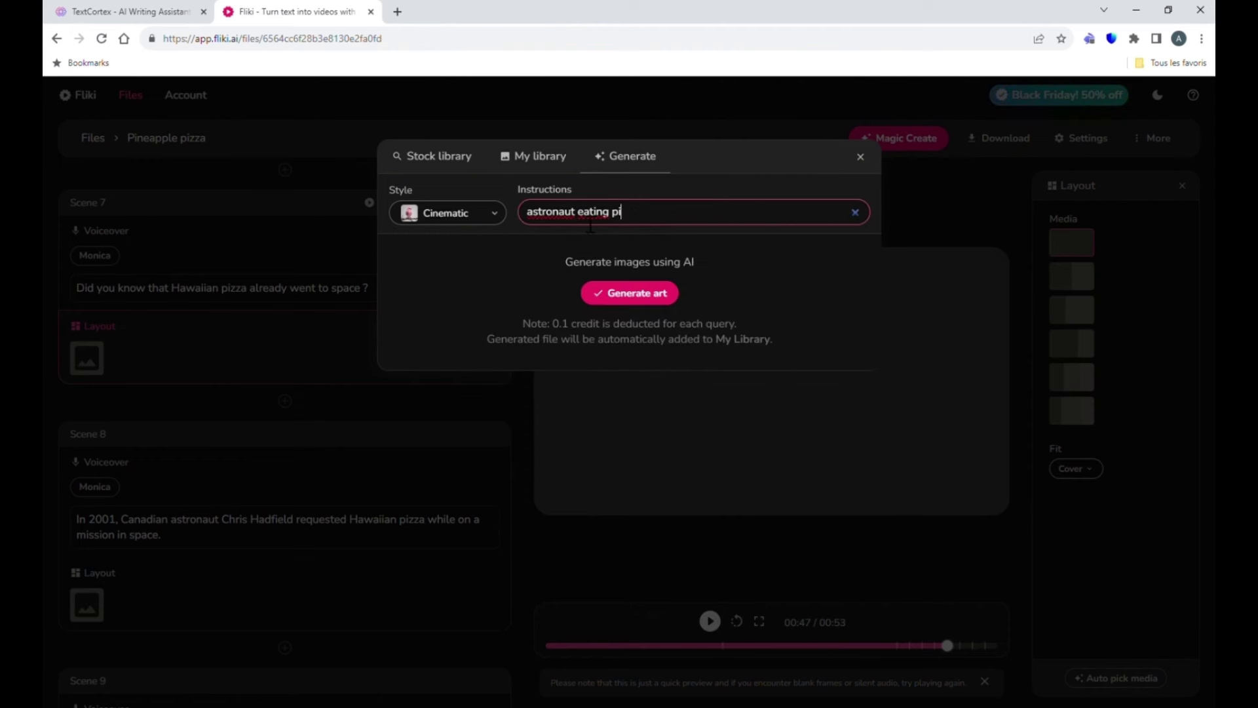
key("Return")
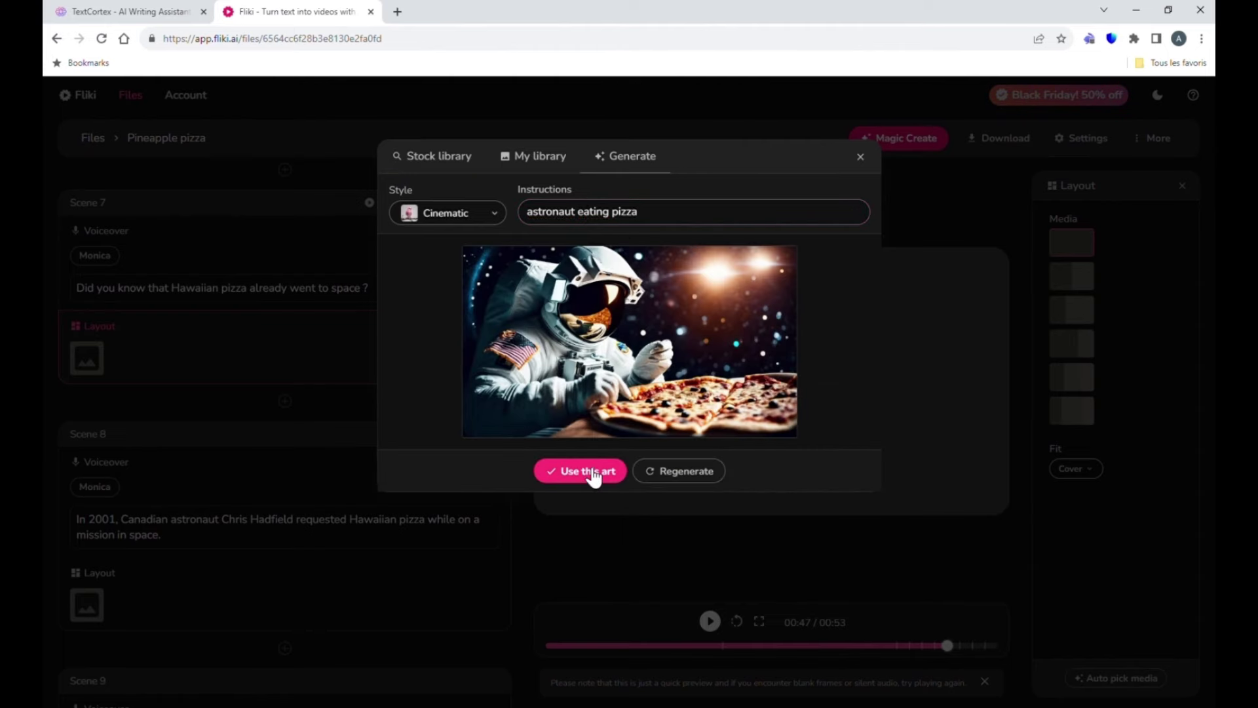
left_click(590, 472)
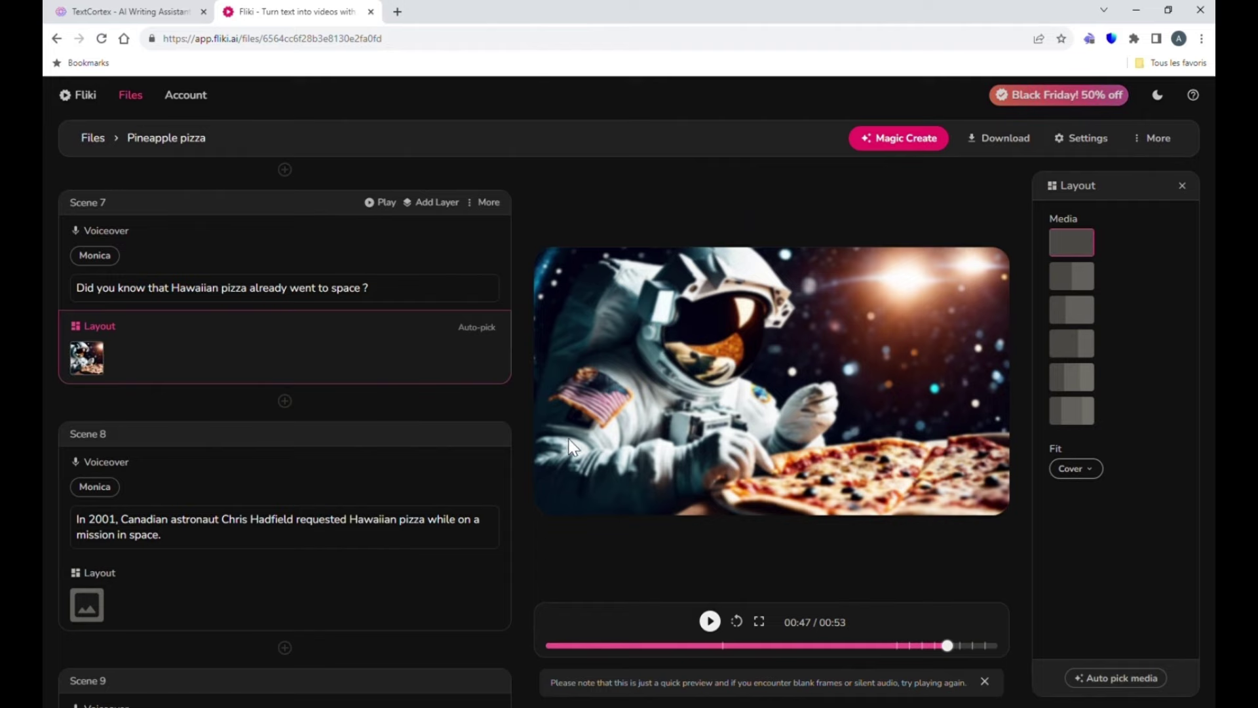
scroll(262, 485, "down", 1)
left_click(89, 536)
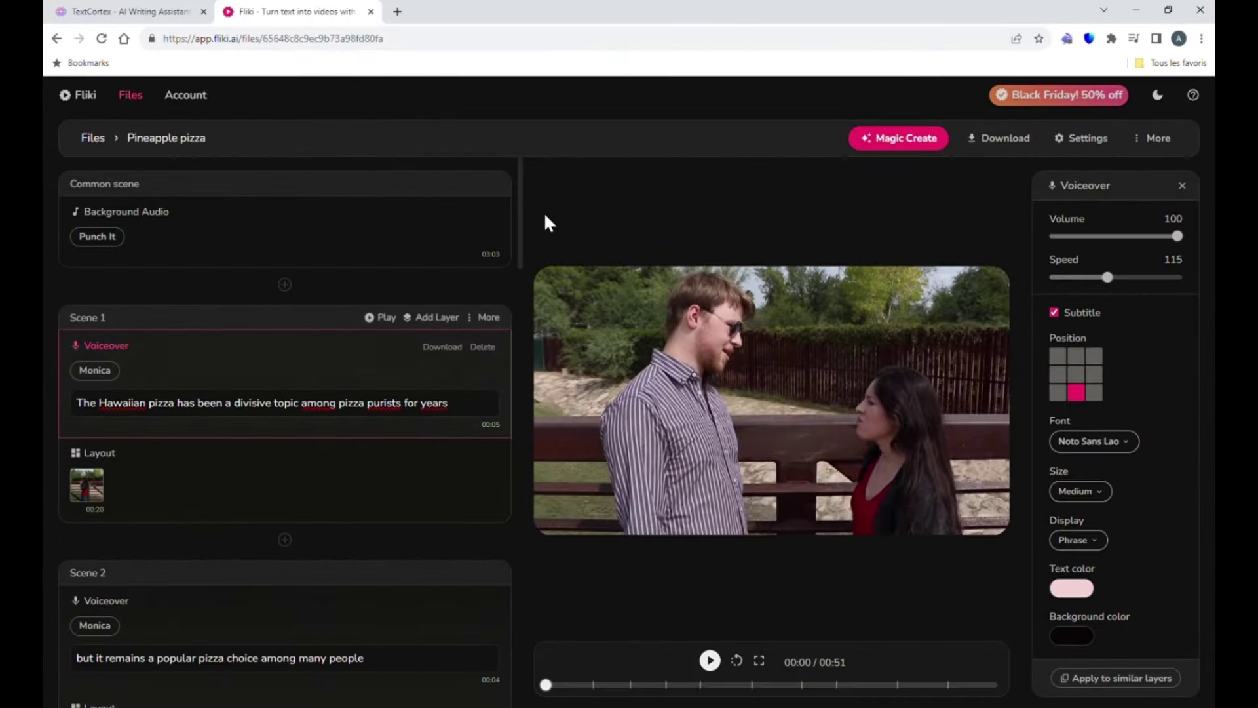
Step: Play the video preview from Scene 1 to check the voiceover, media and subtitles
mouse_move(518, 213)
left_mouse_down()
mouse_move(528, 378)
mouse_move(527, 208)
left_mouse_up()
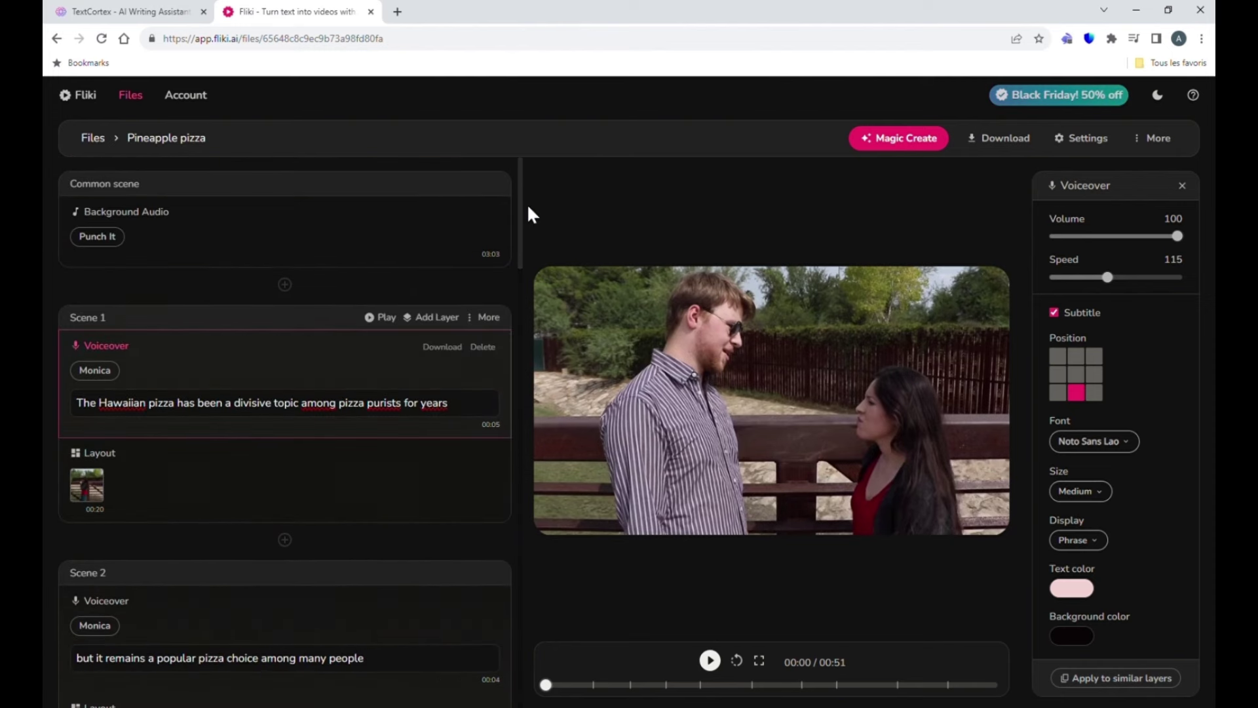
left_click(382, 318)
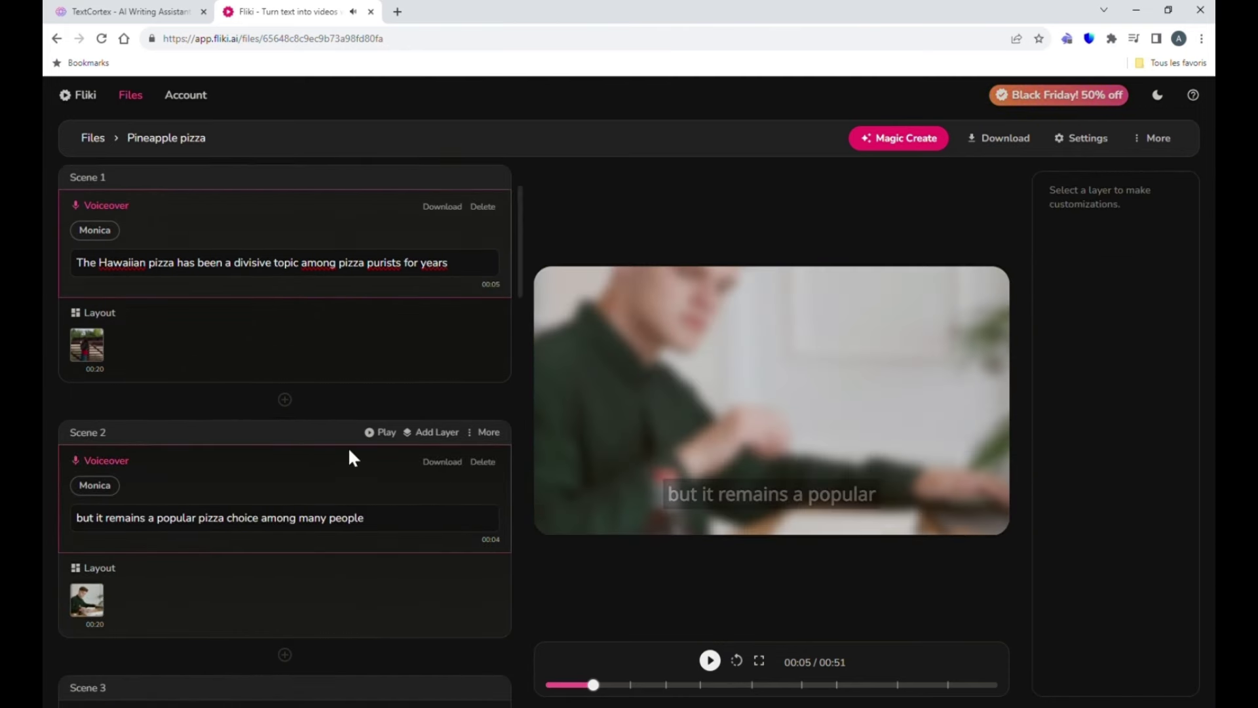
Step: Look through Scene 2's voiceover settings, including the subtitle font, text color and animation options
left_click(334, 466)
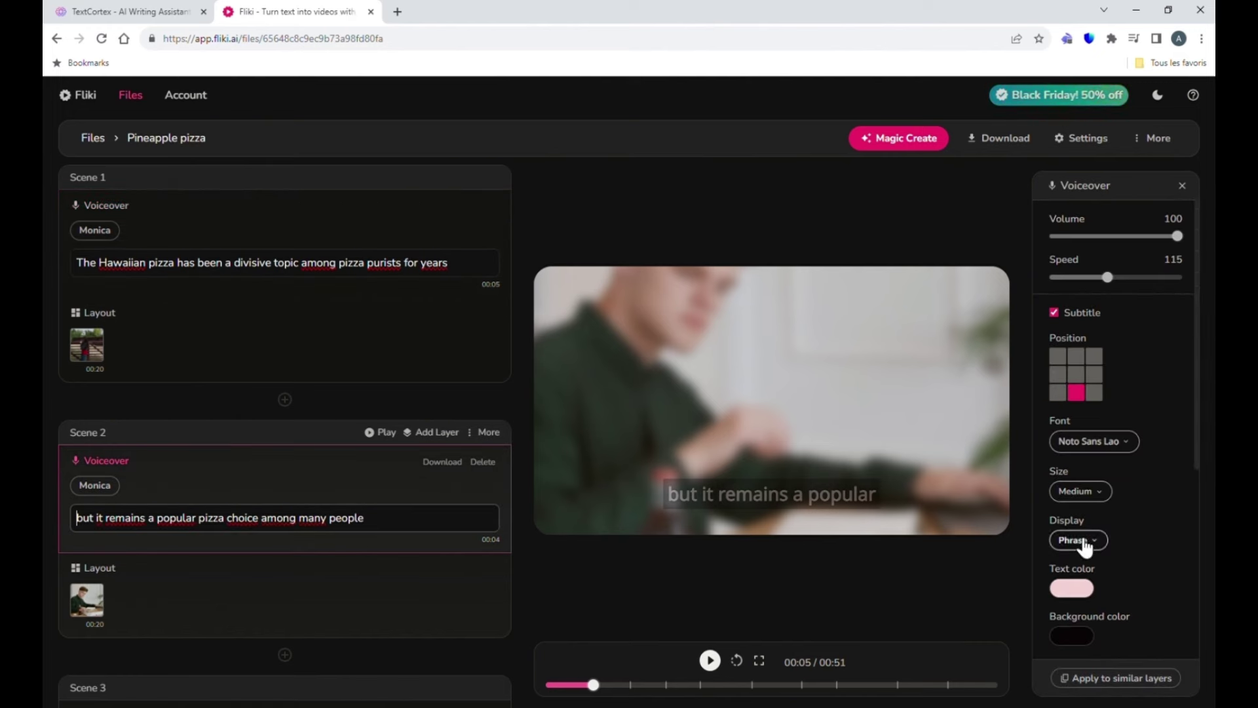
left_click(1125, 445)
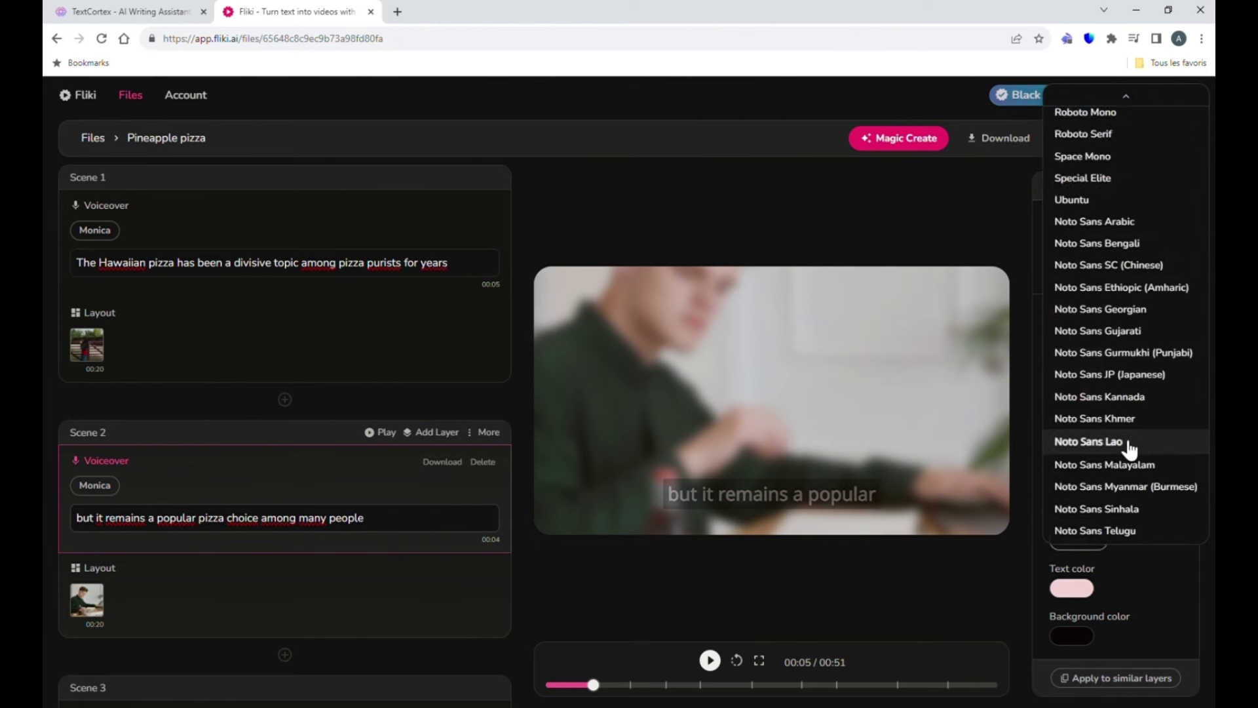
left_click(1130, 588)
left_click(1087, 593)
left_click(1145, 592)
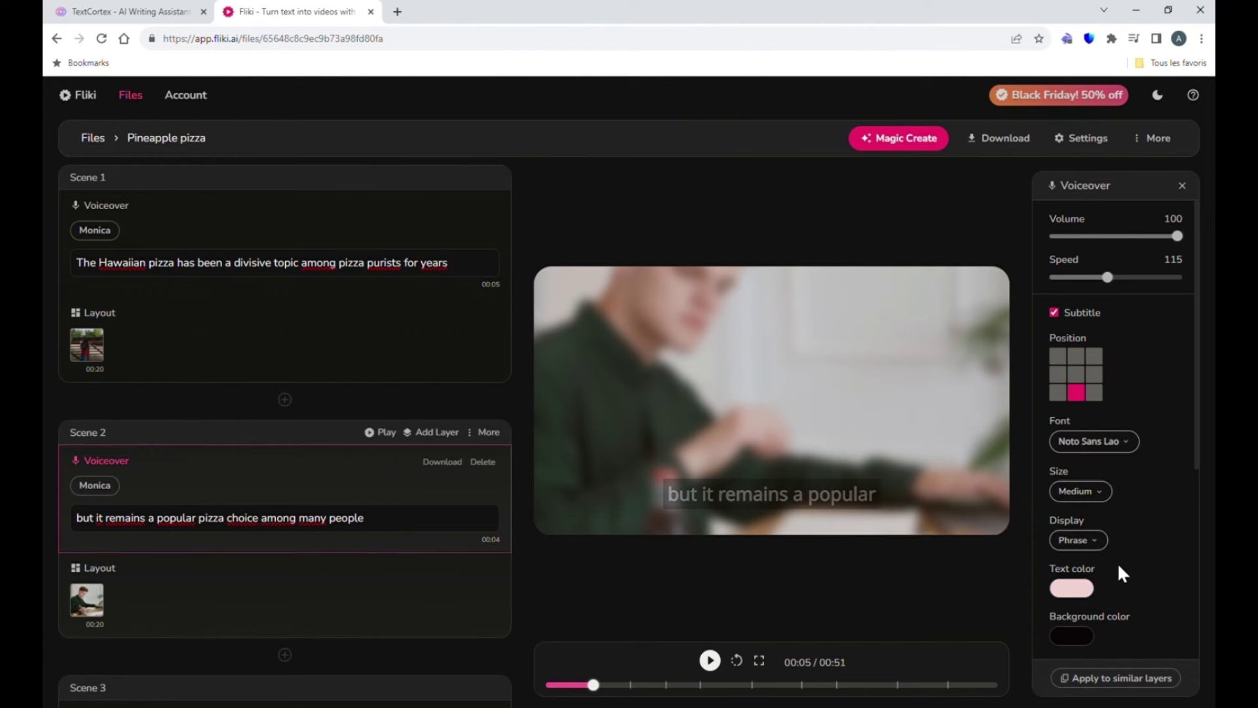
scroll(1139, 514, "down", 4)
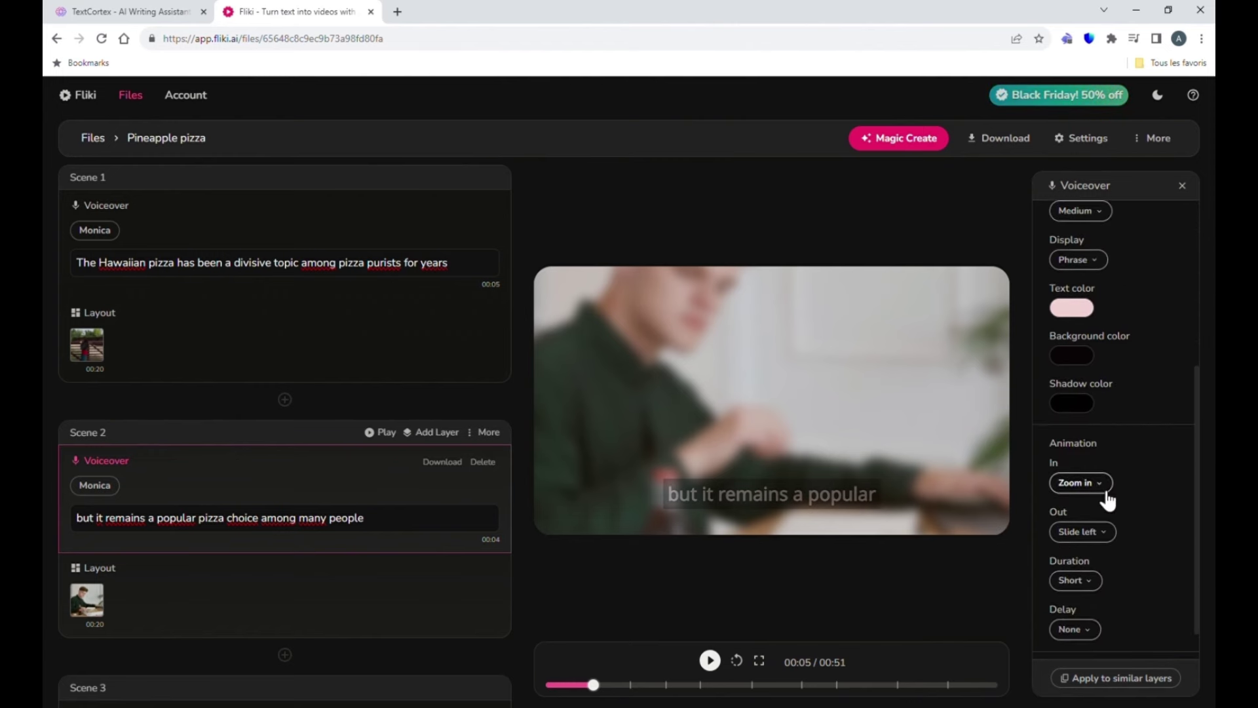
left_click(1105, 488)
left_click(1161, 482)
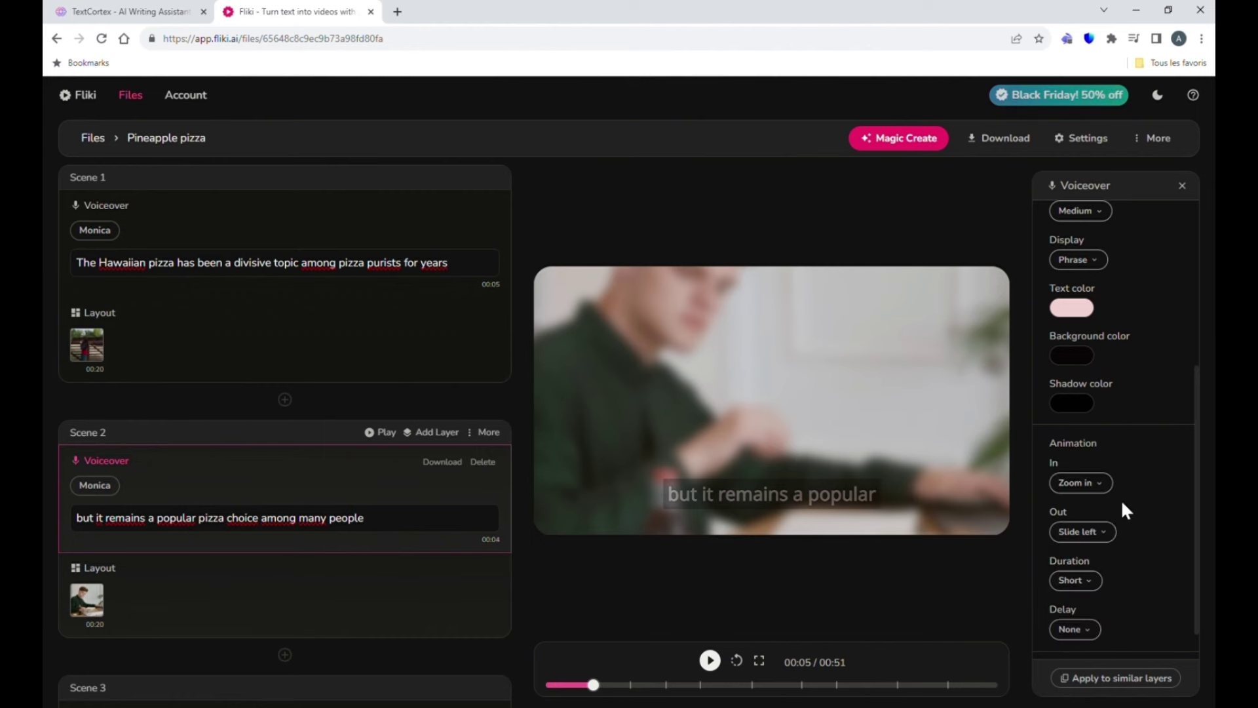
scroll(1140, 514, "down", 1)
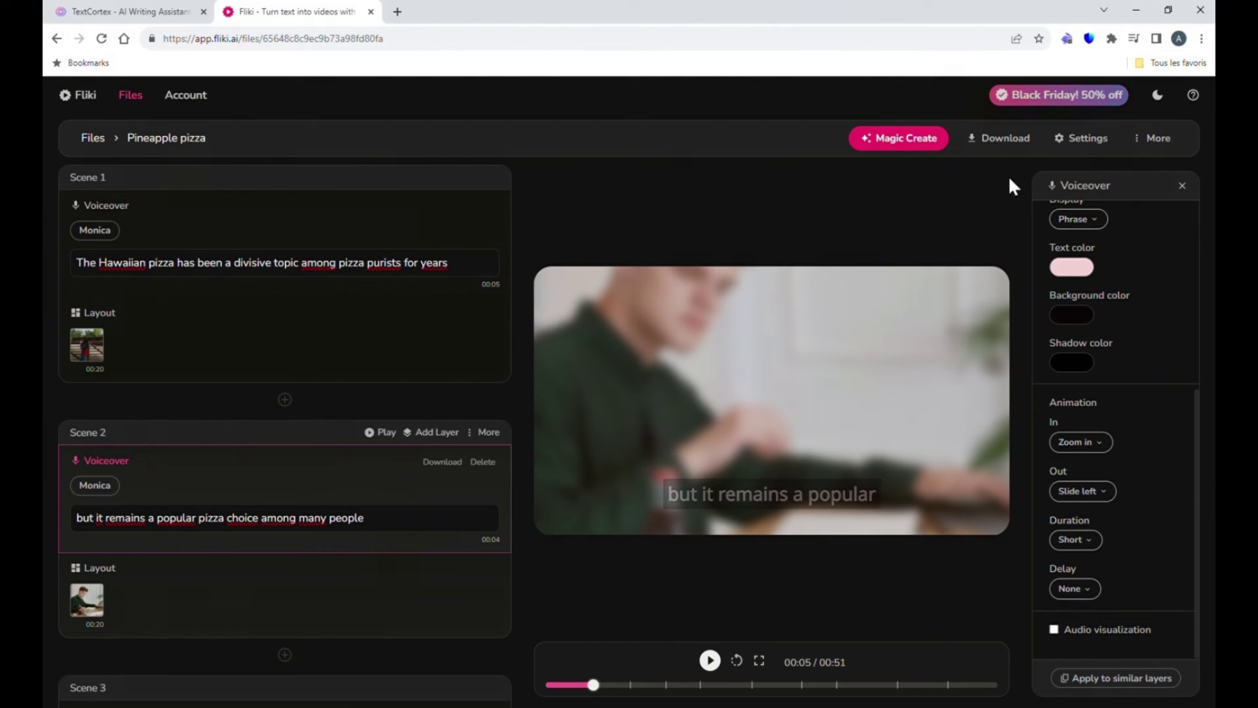
Step: Export the Pineapple pizza video again for download
left_click(1006, 141)
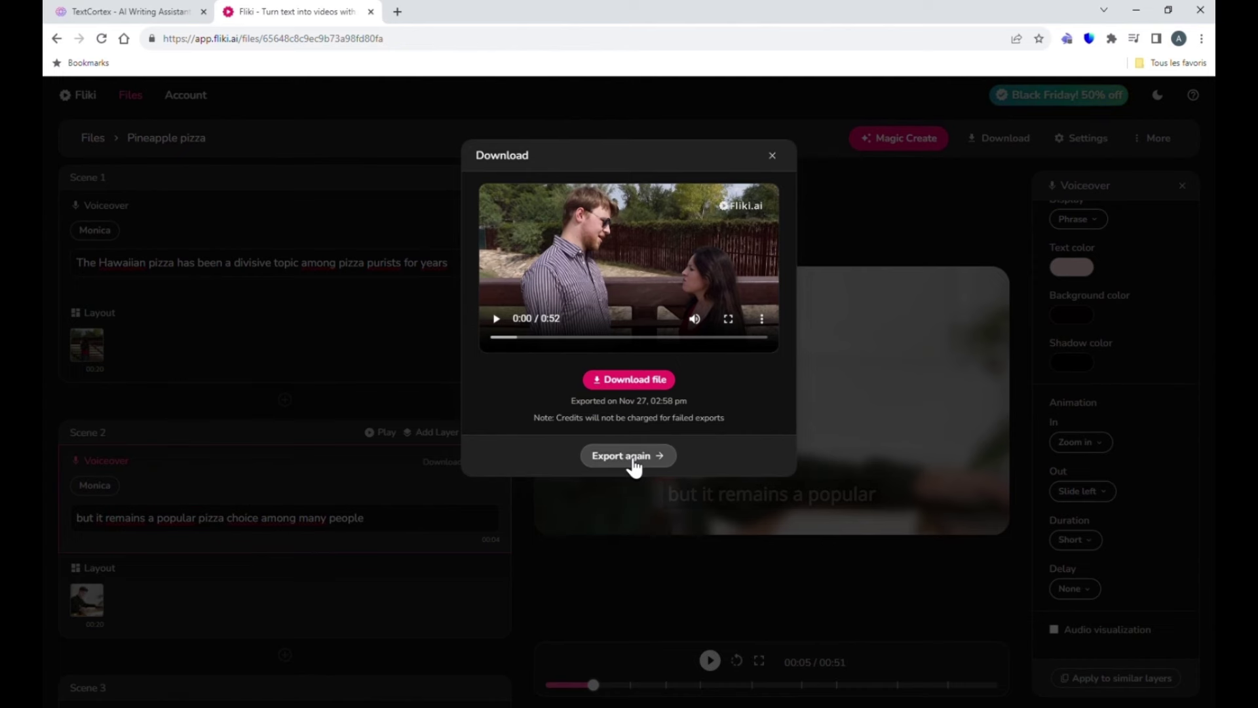
left_click(632, 459)
left_click(600, 215)
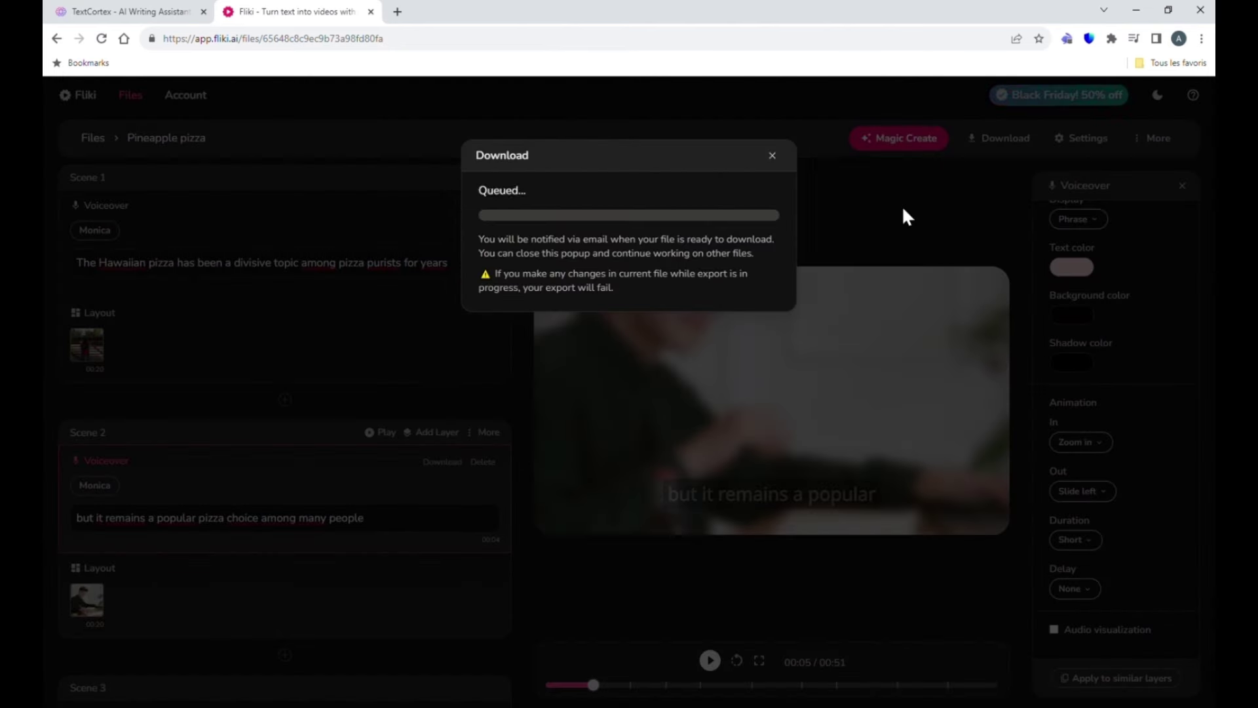